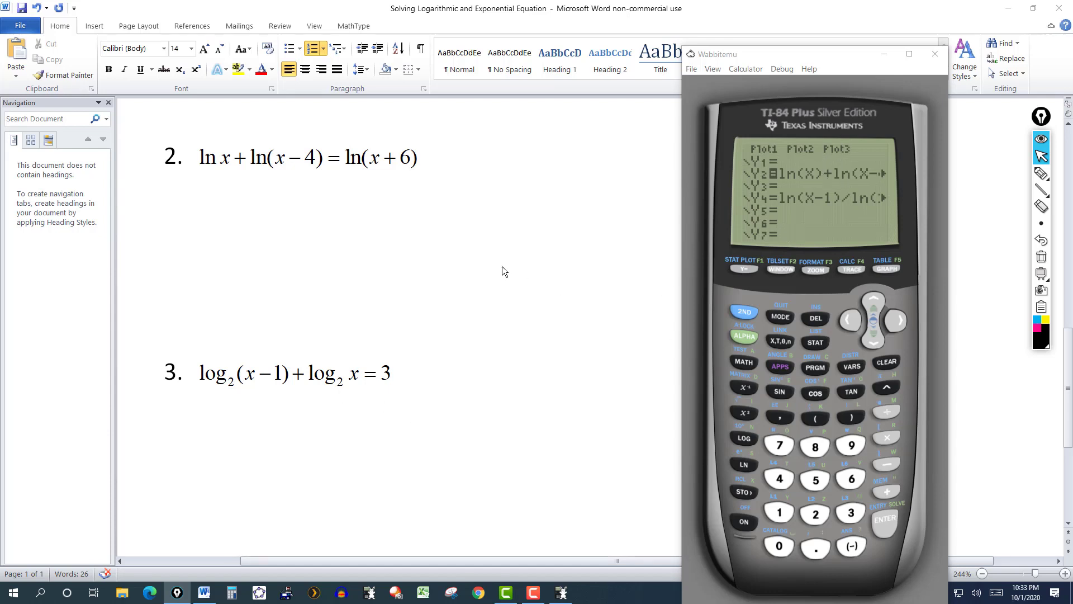
scroll(478, 277, "up", 10)
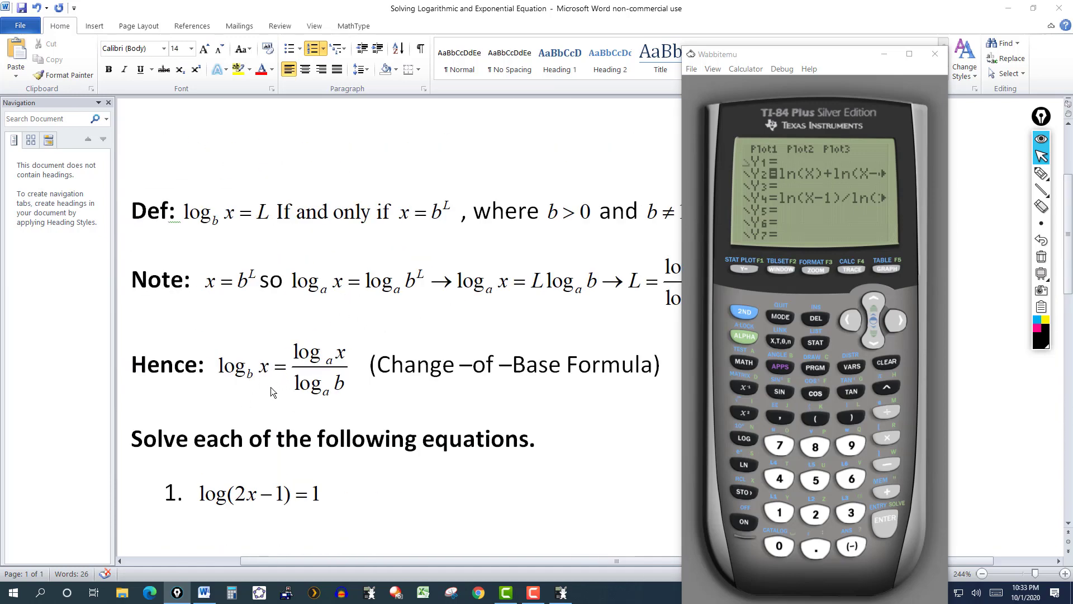
scroll(414, 292, "down", 8)
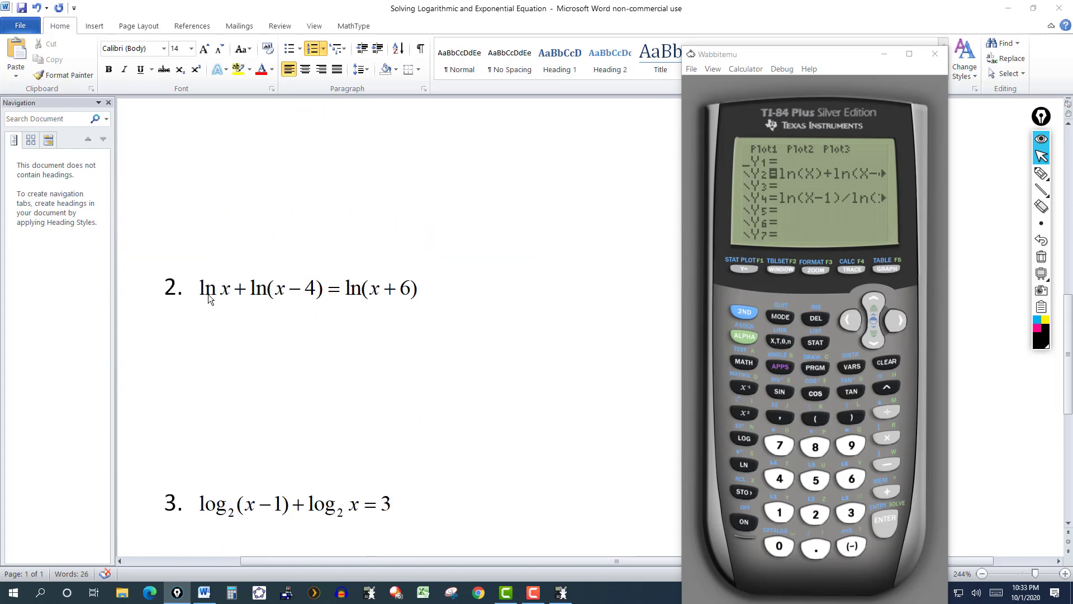
scroll(215, 291, "down", 3)
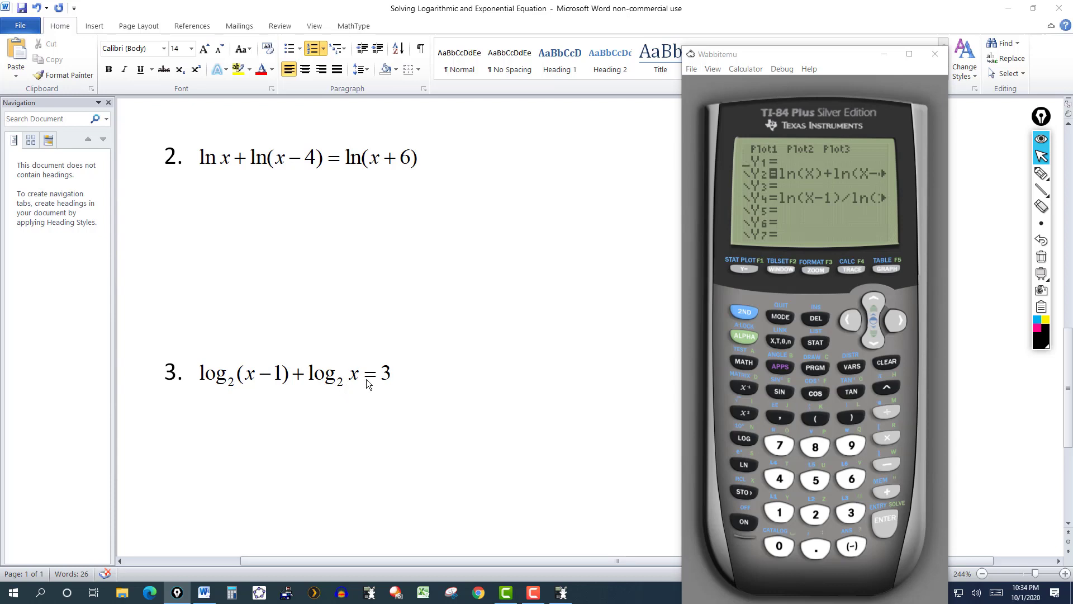
Bring Wabbitemu in front of the worksheet and deselect Y2's equals sign in the Y= editor
left_click(309, 371)
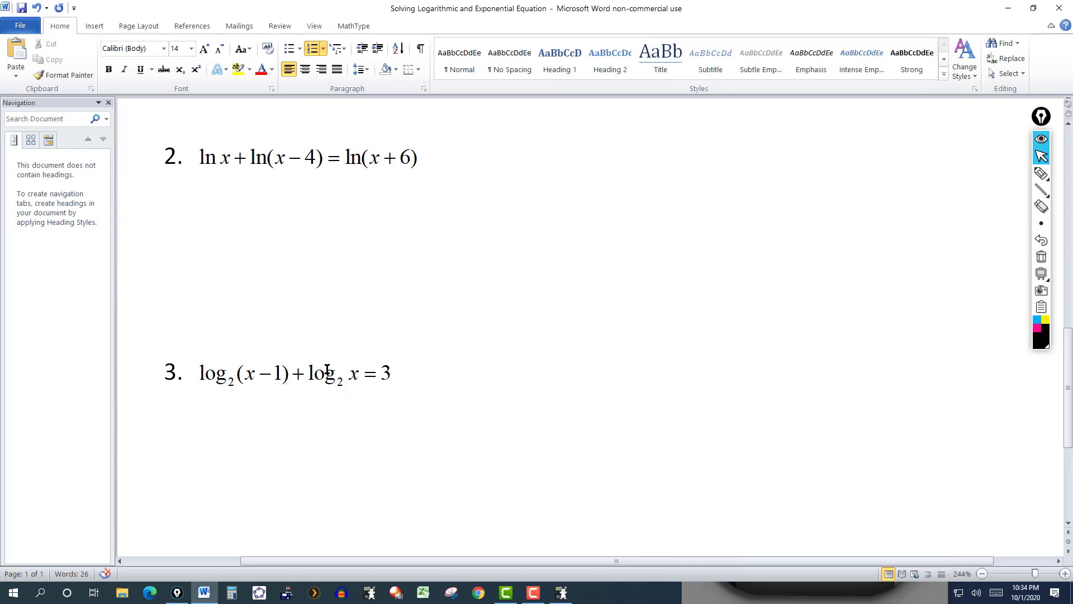
left_click(562, 594)
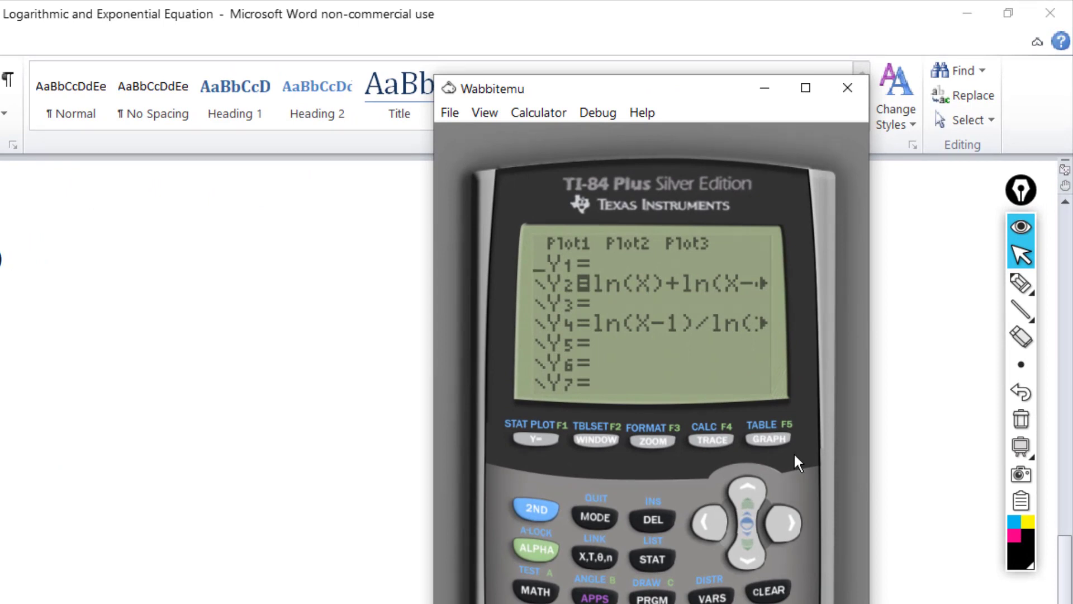
left_click(791, 529)
left_click(750, 556)
left_click(751, 563)
left_click(751, 564)
left_click(751, 564)
left_click(741, 487)
left_click(766, 528)
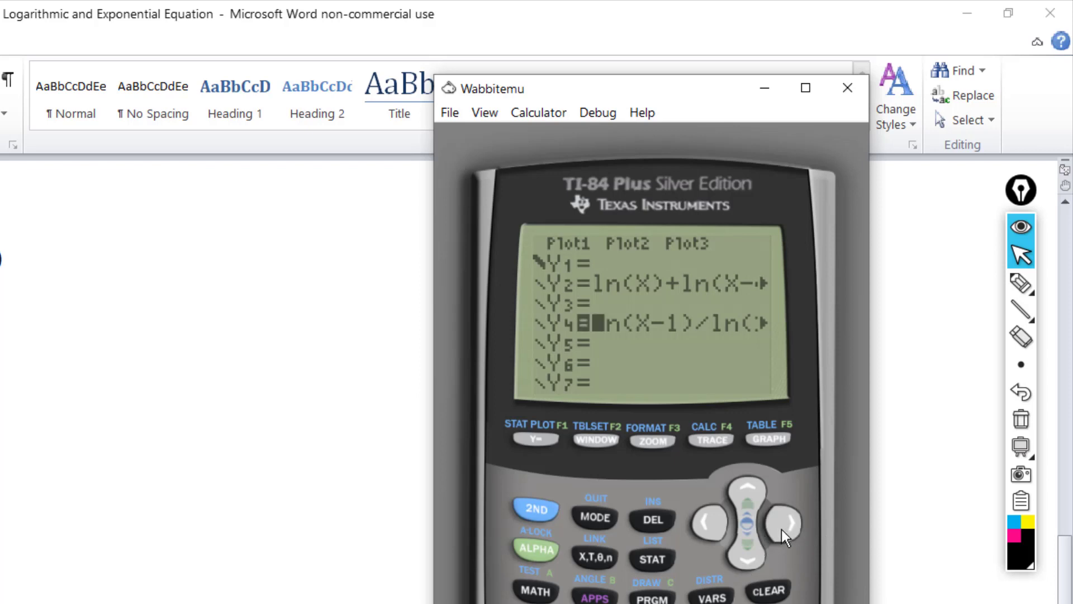
left_click(782, 531)
left_click(781, 532)
left_click(782, 532)
left_click(783, 533)
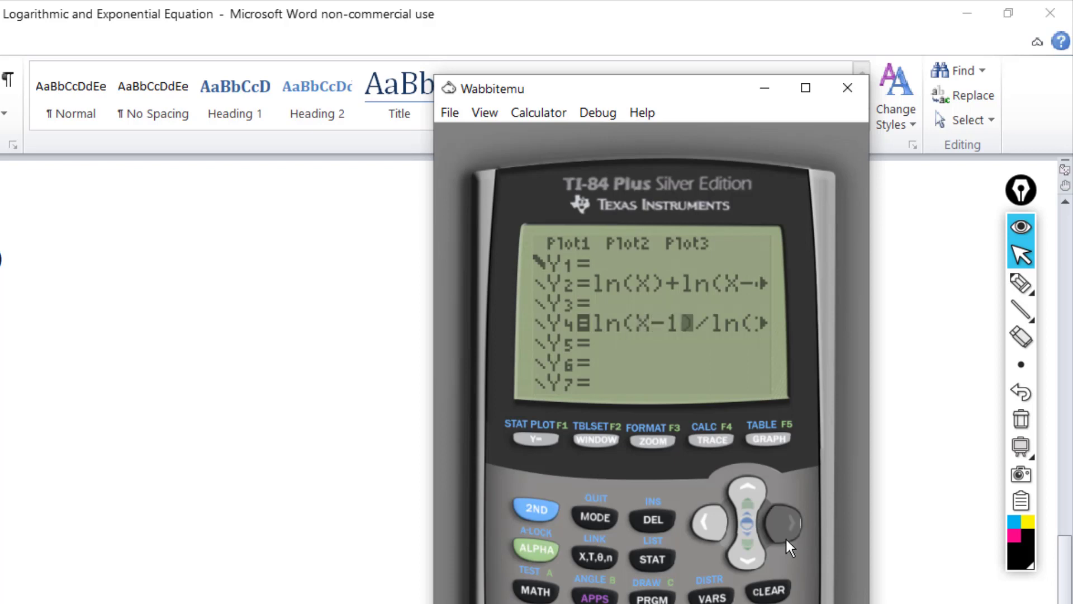
left_click(786, 536)
left_click(786, 541)
left_click(786, 540)
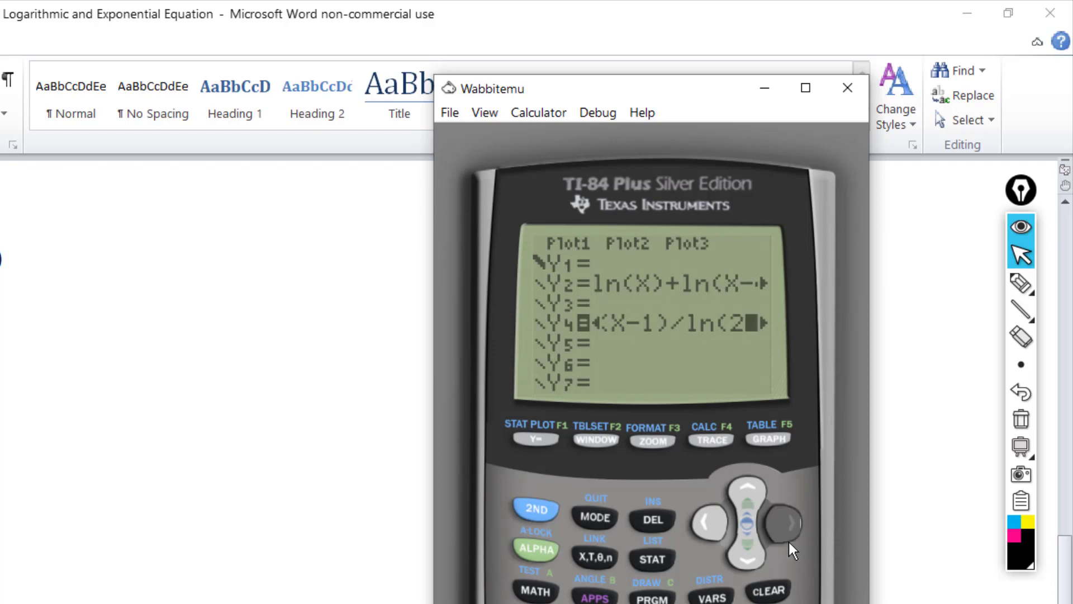
left_click(792, 545)
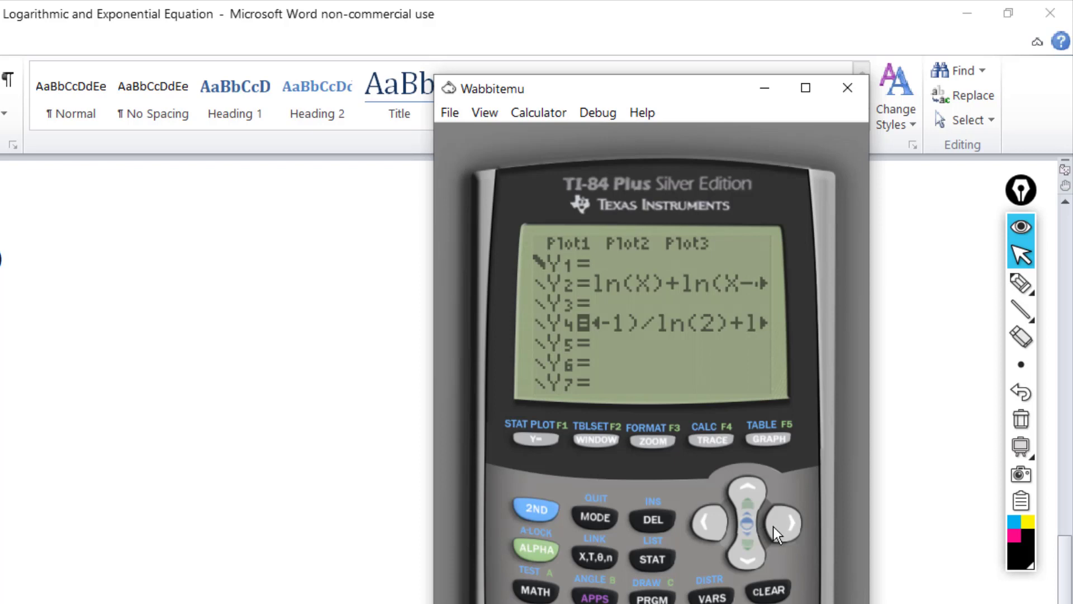
left_click(795, 528)
left_click(794, 526)
left_click(795, 528)
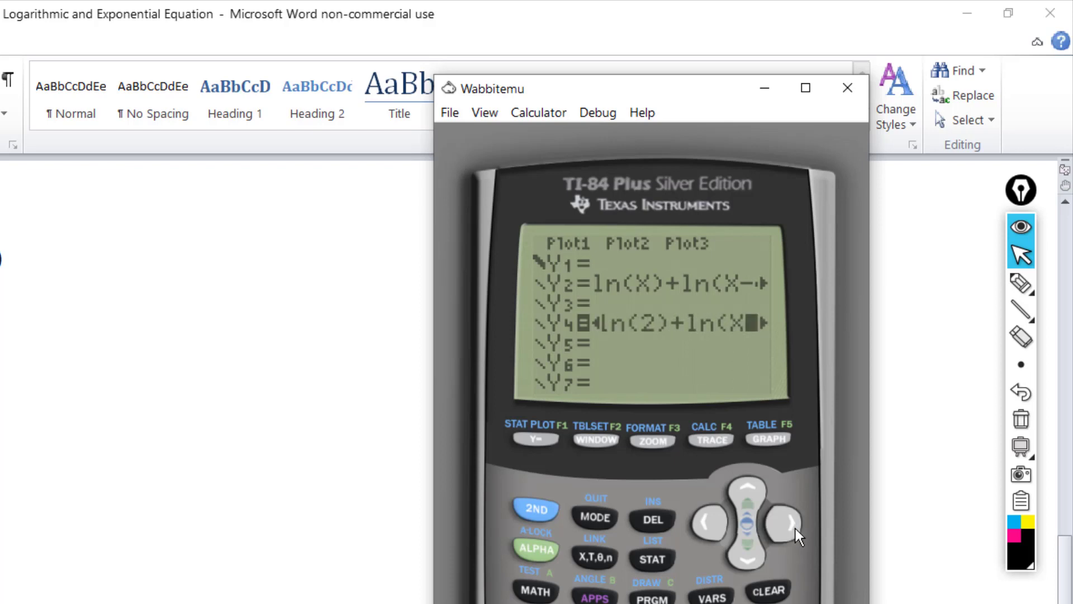
left_click(794, 525)
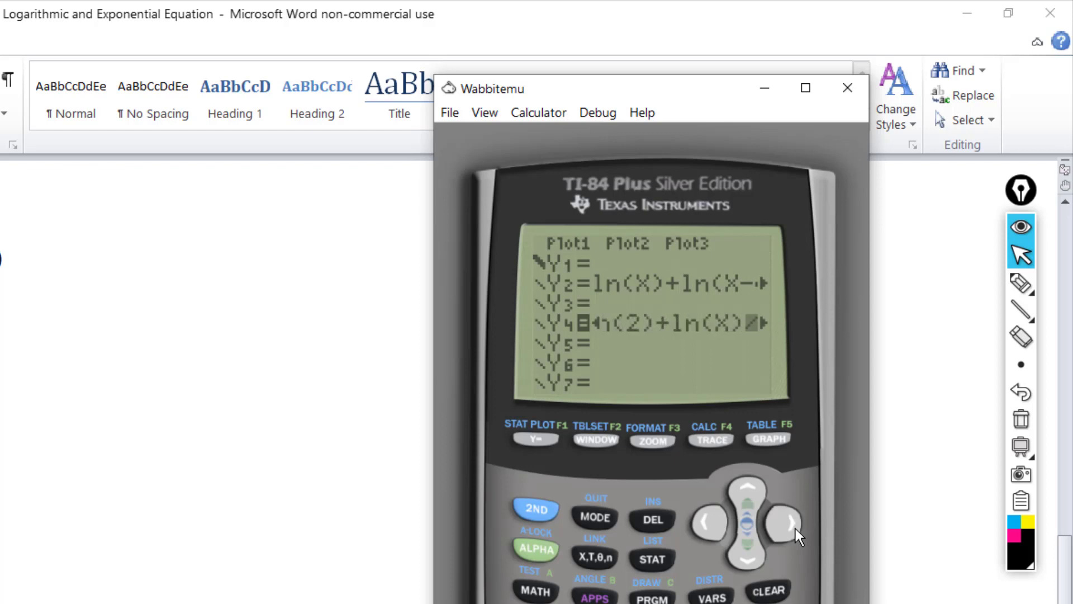
left_click(795, 528)
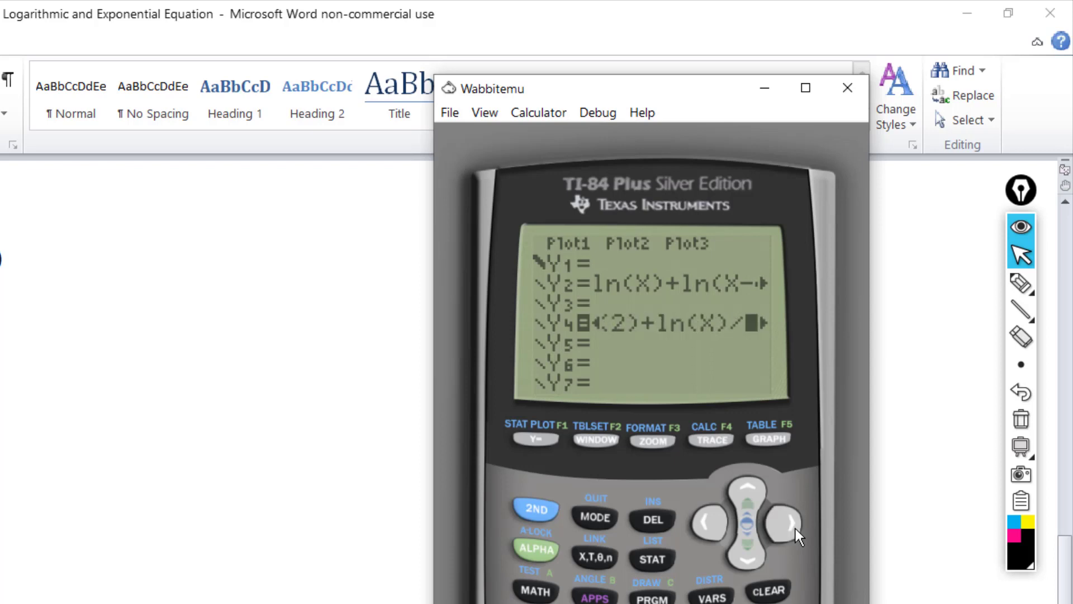
left_click(795, 528)
left_click(795, 527)
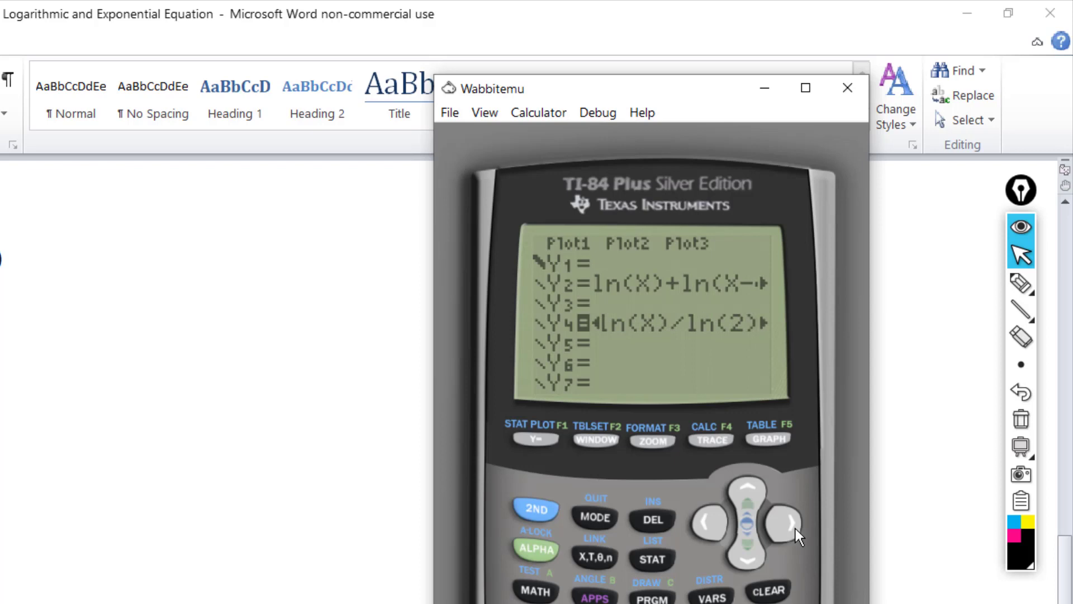
left_click(795, 528)
left_click(795, 527)
left_click(795, 527)
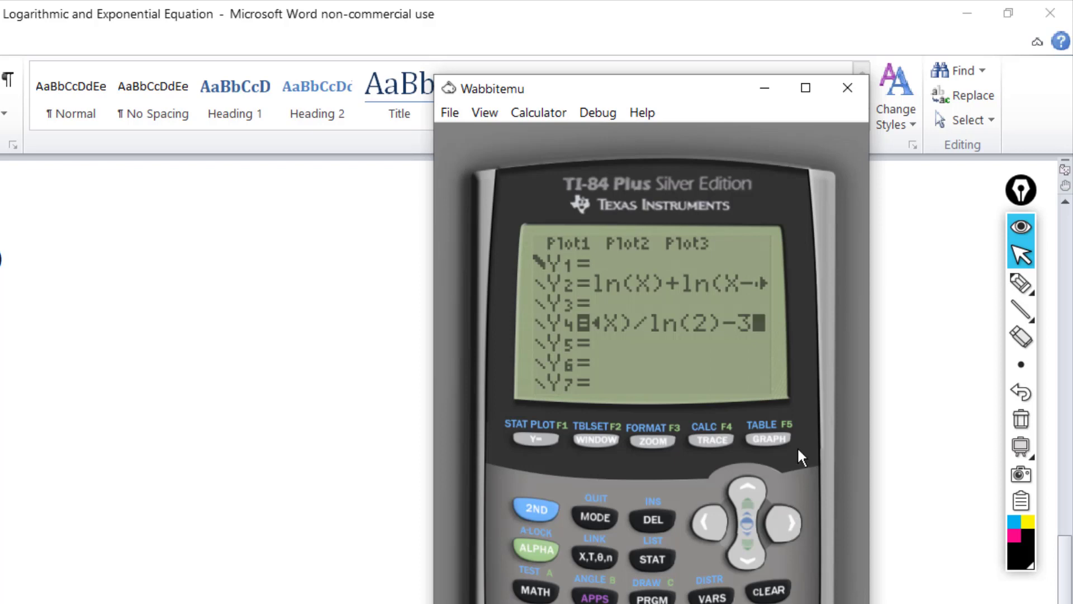
Graph the Y4 equation and open the CALCULATE menu with 2ND TRACE
left_click(770, 440)
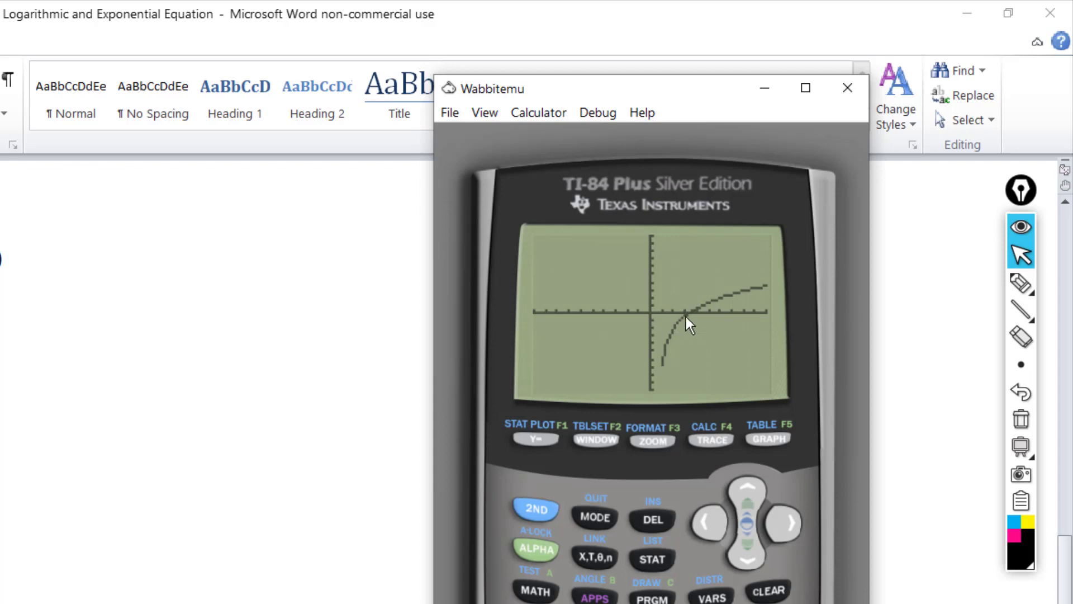
left_click(535, 510)
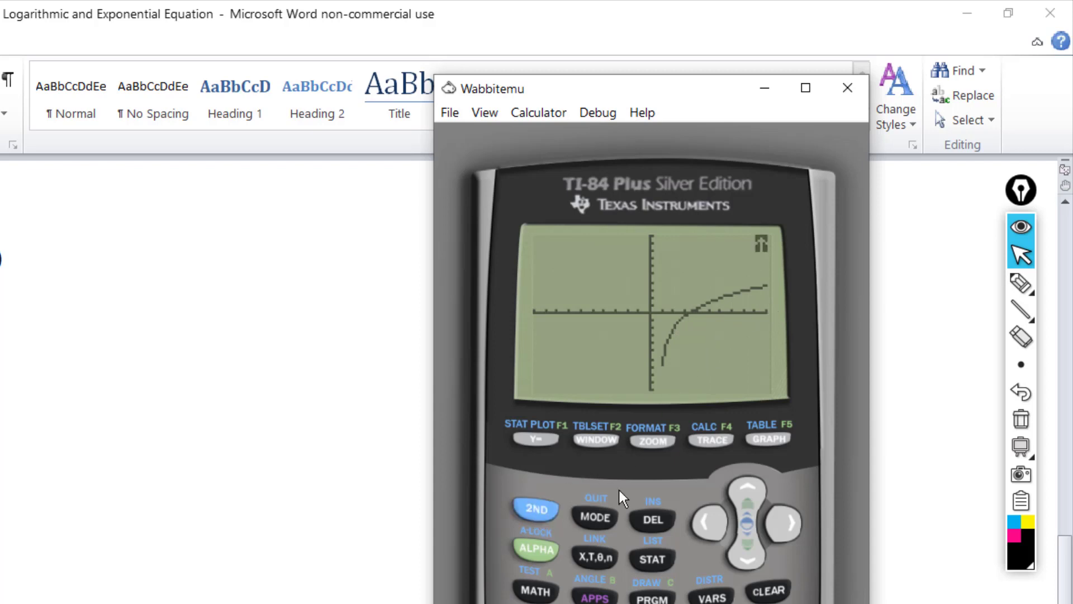
left_click(711, 439)
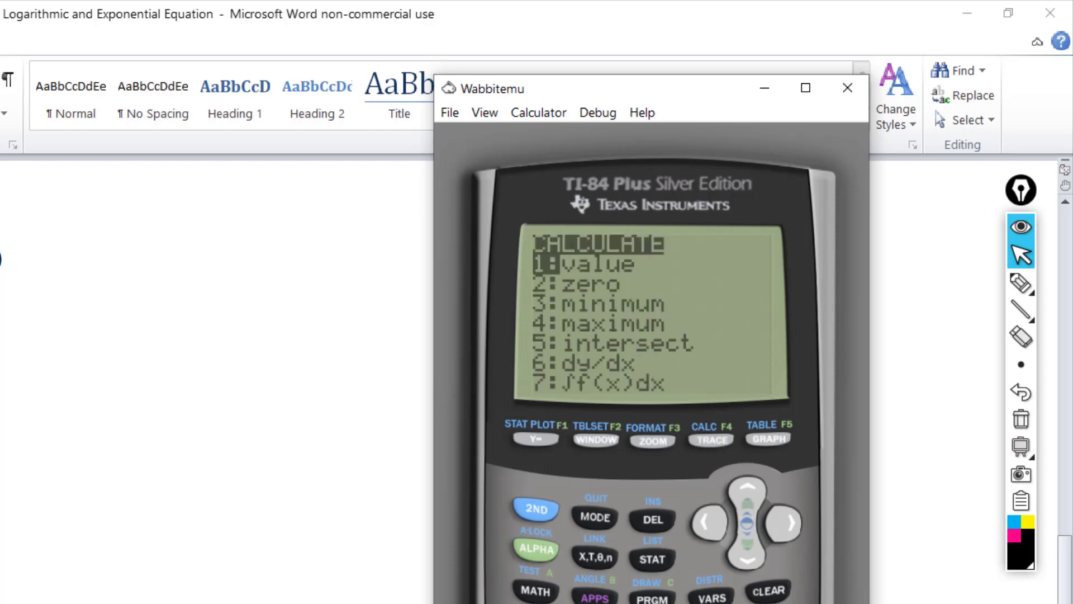
Choose 2:zero and set the left bound just left of the curve's x-axis crossing
key("2")
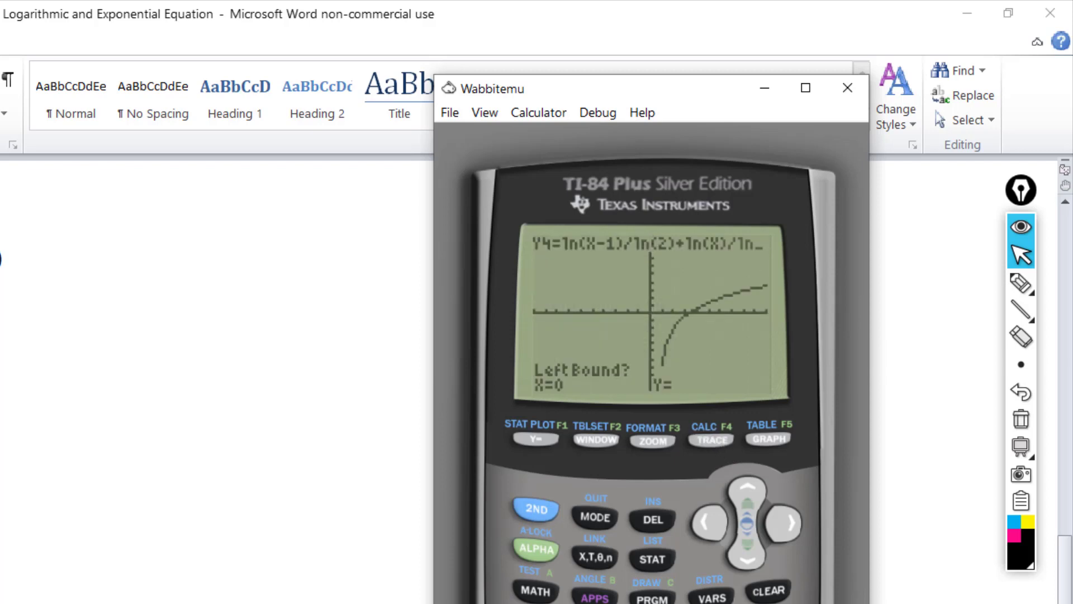
left_click(782, 523)
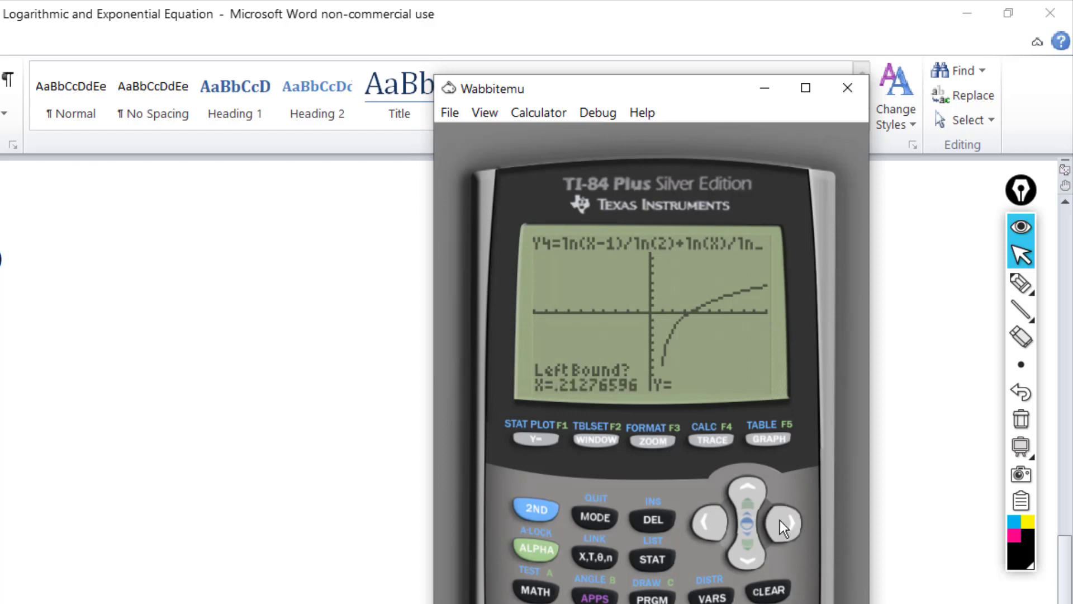
left_click(780, 521)
left_click(781, 521)
left_click(781, 523)
left_click(780, 524)
left_click(779, 525)
left_click(780, 524)
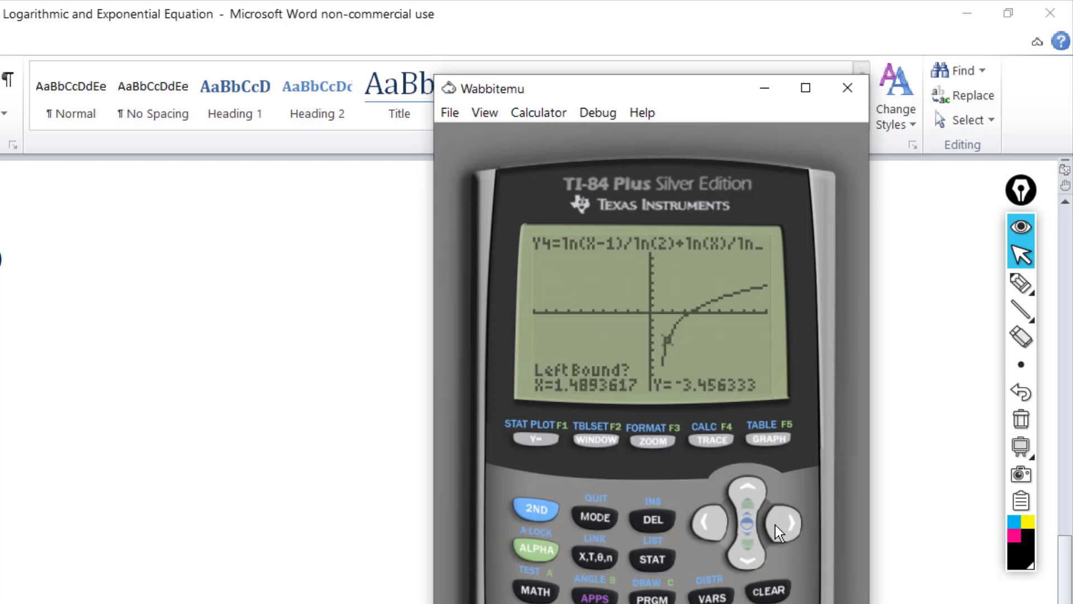
left_click(776, 524)
left_click(774, 522)
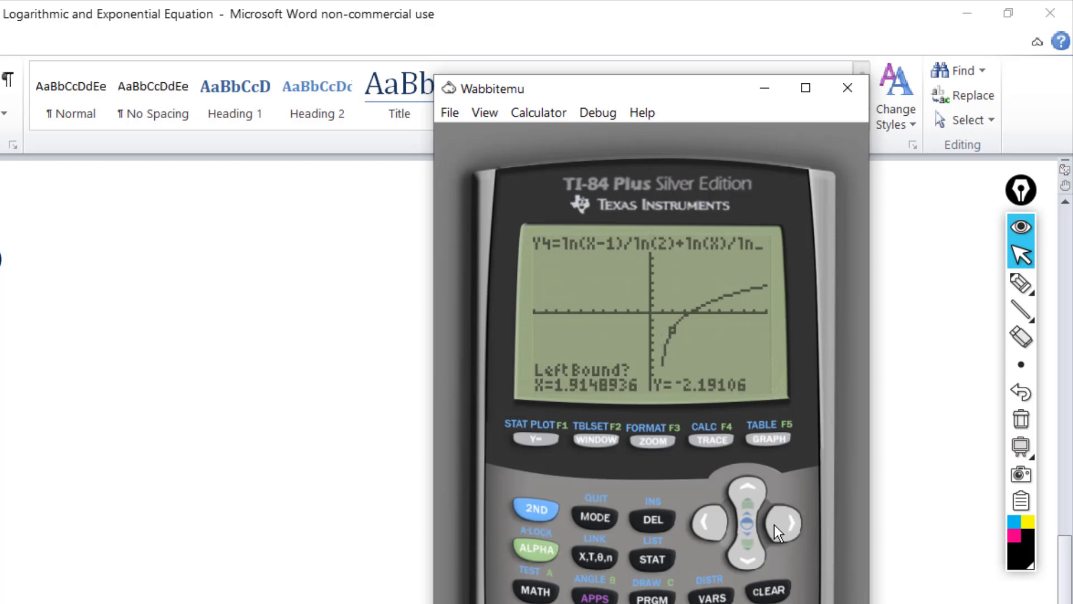
left_click(773, 523)
left_click(774, 525)
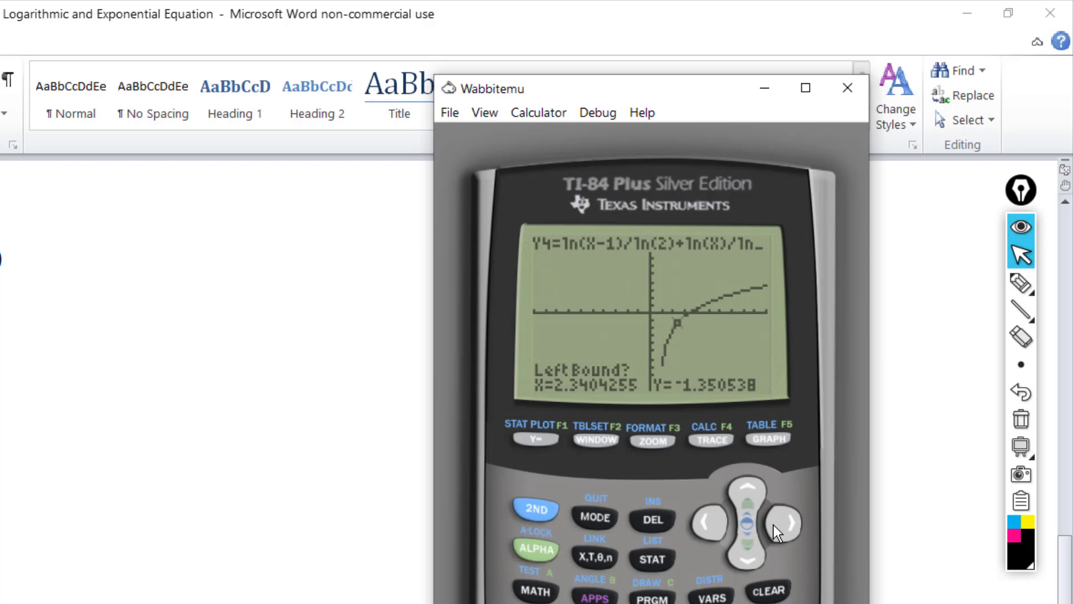
left_click(773, 525)
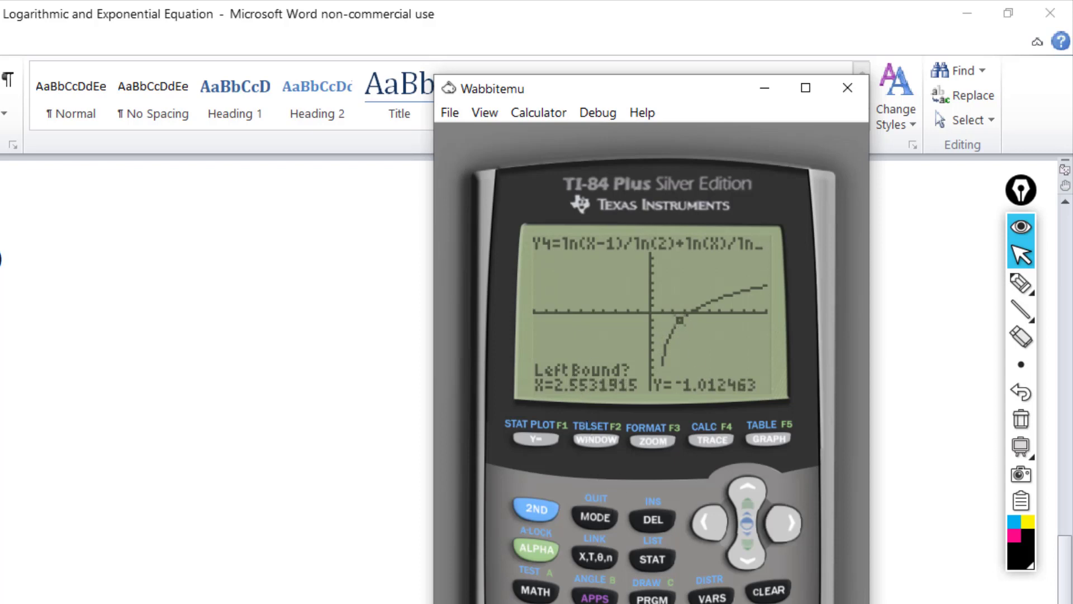
key("Return")
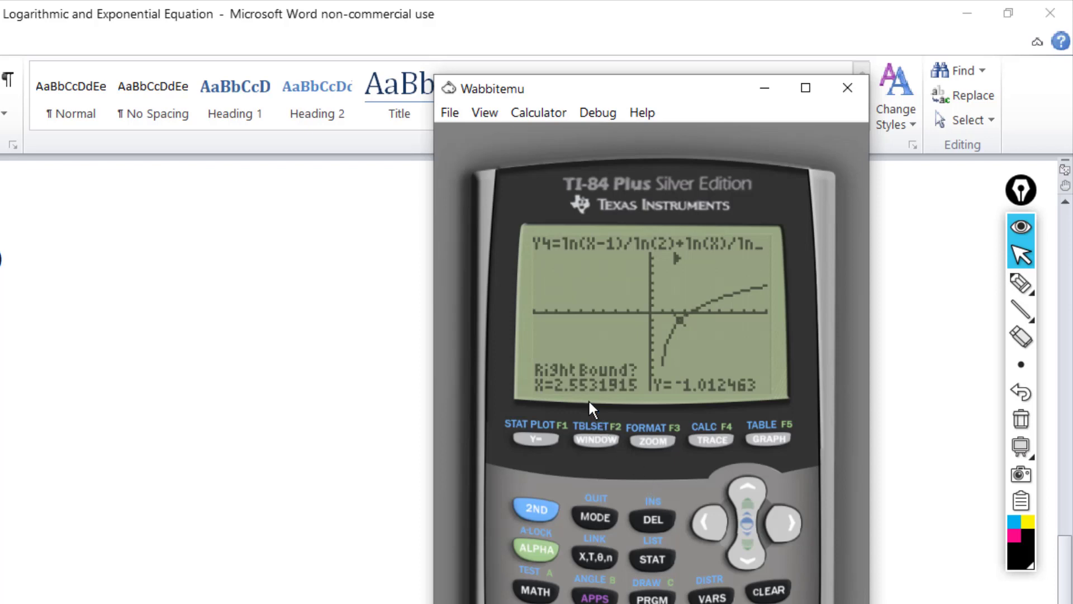
Set the right bound past the crossing at X=4.2553192 and accept the guess
left_click(783, 523)
left_click(778, 524)
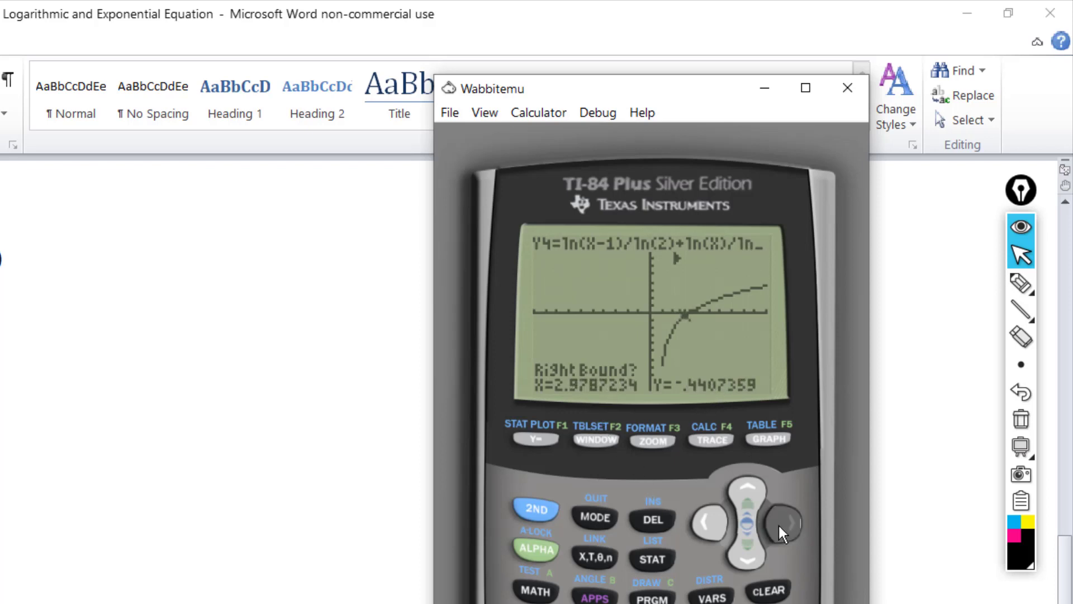
left_click(777, 525)
left_click(777, 525)
left_click(777, 526)
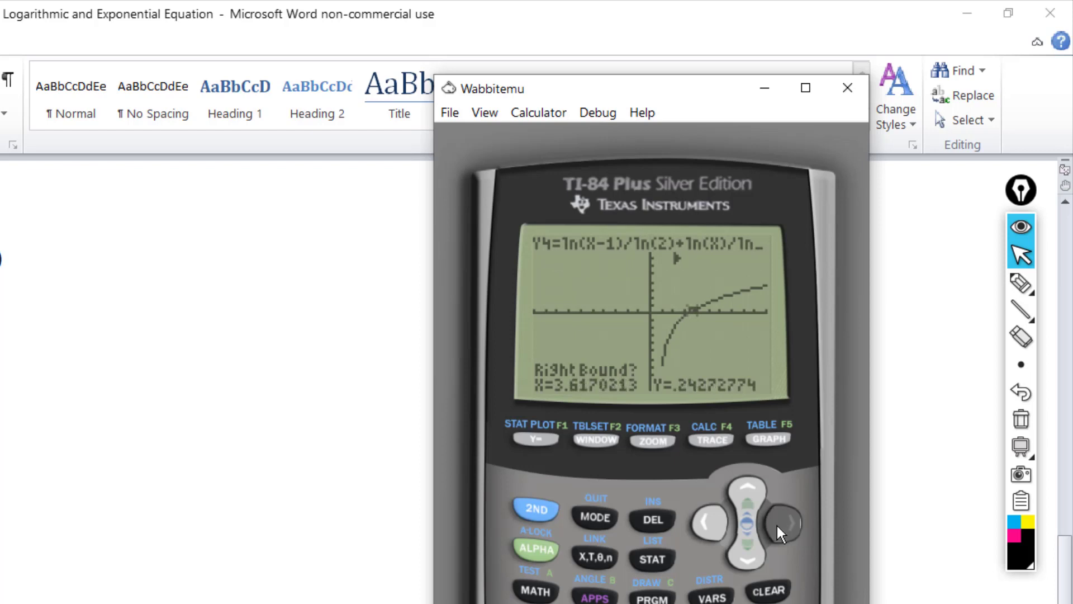
left_click(777, 528)
left_click(777, 529)
left_click(775, 528)
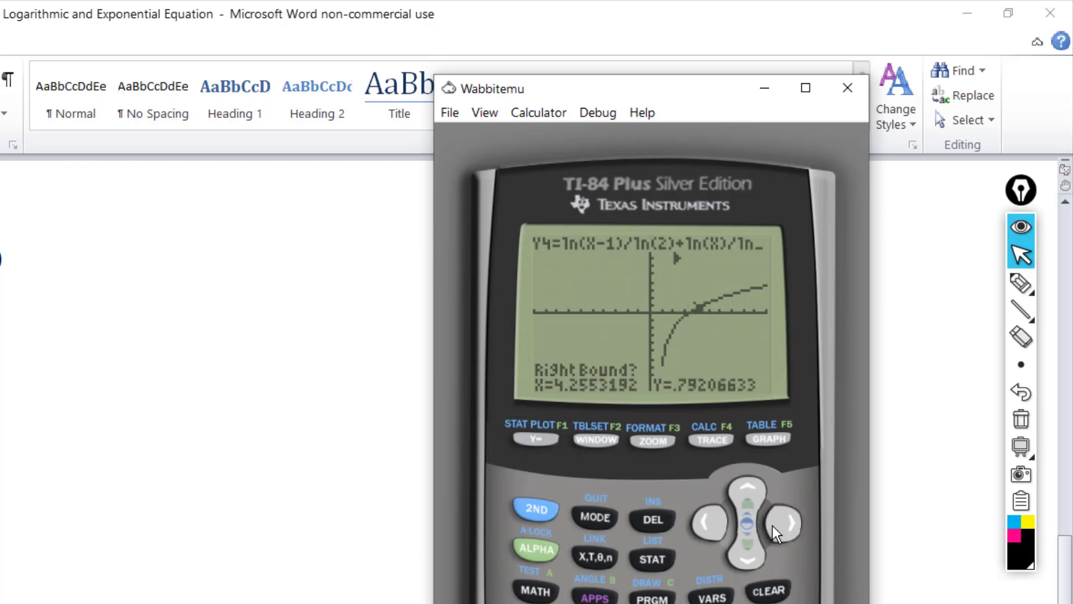
key("Return")
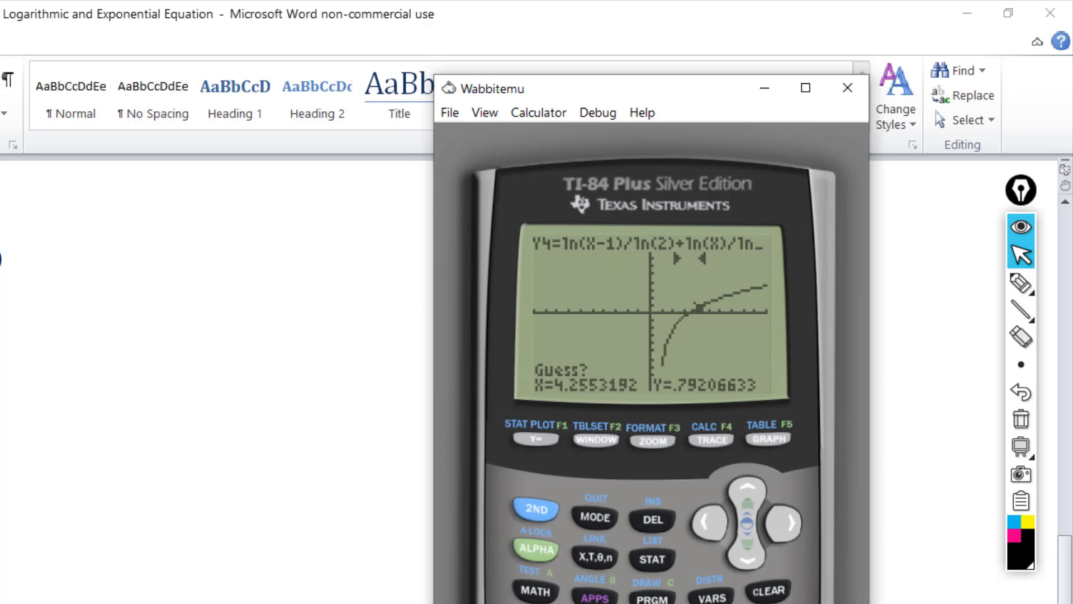
key("Return")
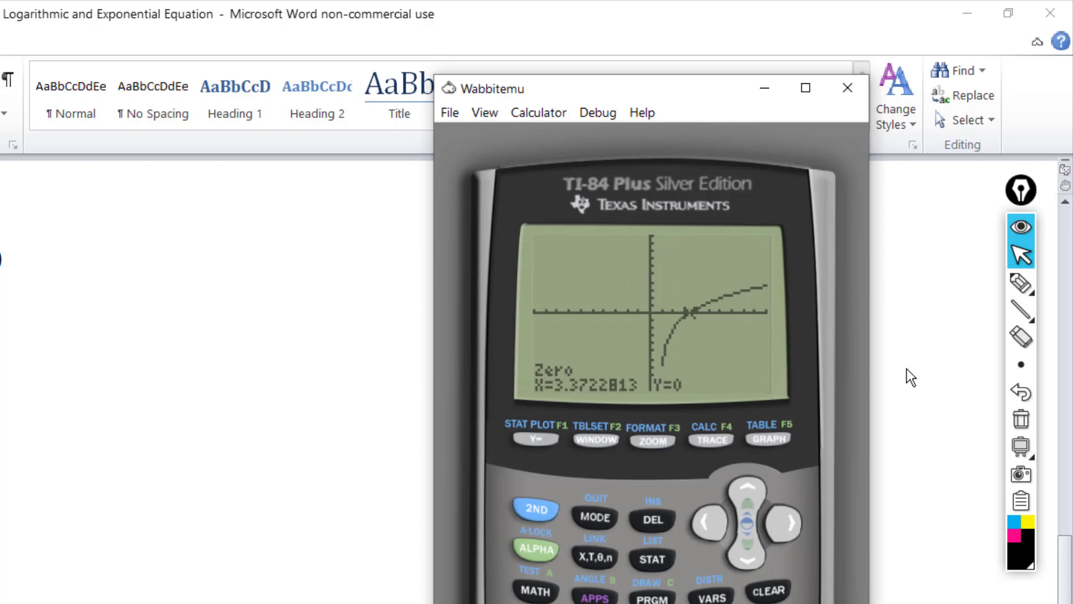
Handwrite x = 3.37 under problem 3 in pen ink, then clear all the ink
left_click(1021, 283)
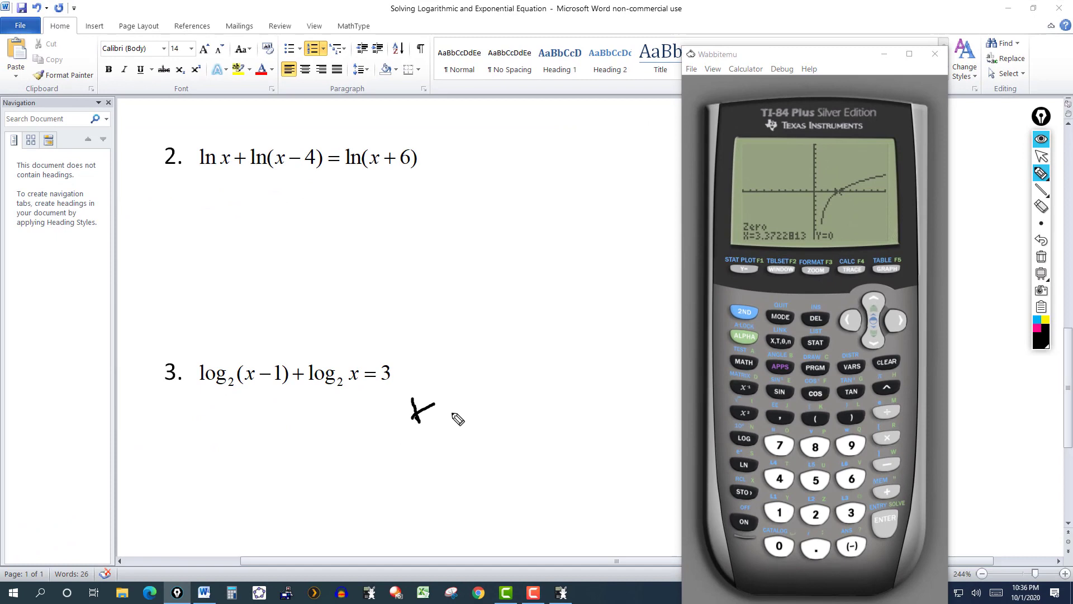
mouse_move(451, 412)
left_mouse_down()
mouse_move(472, 414)
mouse_move(460, 427)
mouse_move(514, 408)
mouse_move(514, 426)
mouse_move(495, 432)
left_mouse_up()
left_click(526, 432)
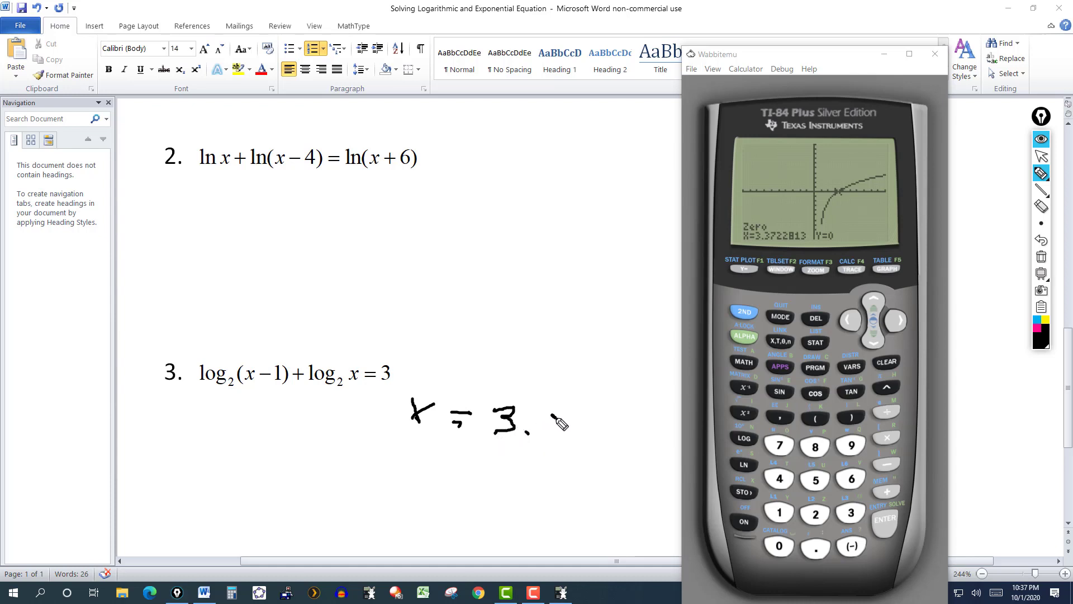
mouse_move(552, 415)
left_mouse_down()
mouse_move(566, 426)
mouse_move(588, 434)
mouse_move(570, 441)
mouse_move(605, 413)
mouse_move(609, 437)
left_mouse_up()
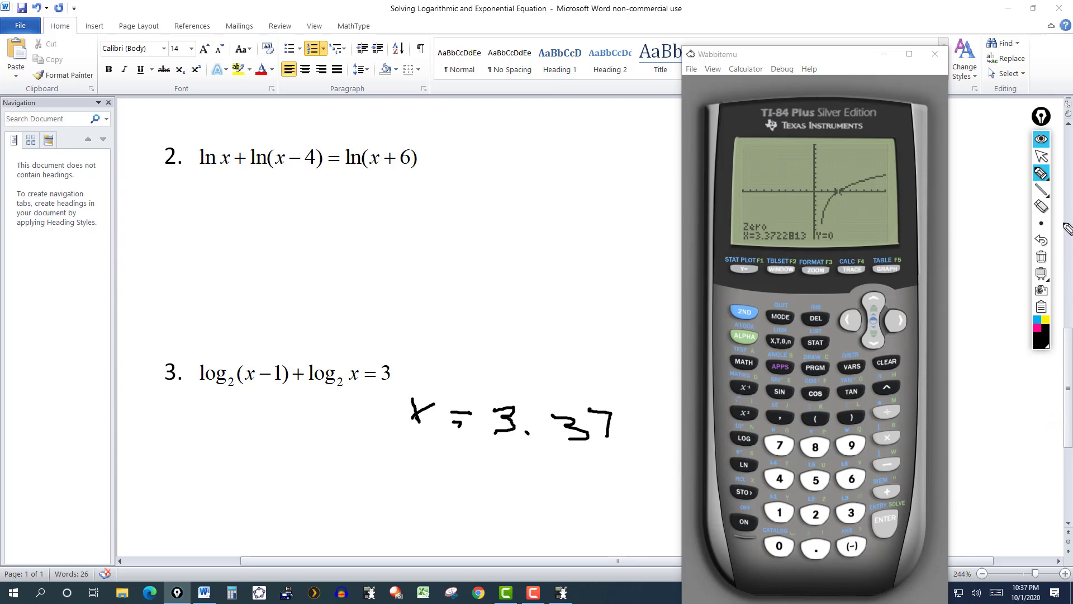
left_click(1041, 257)
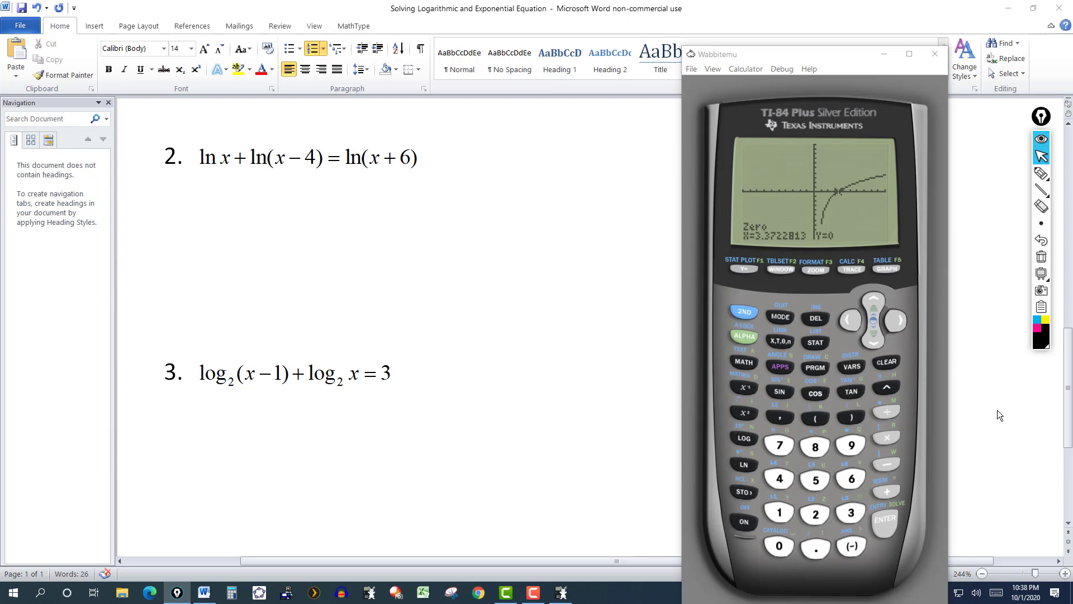
Quit the calculator graph to the home screen and scroll Word to problem 4
left_click(736, 312)
left_click(780, 316)
scroll(645, 302, "down", 5)
left_click(645, 301)
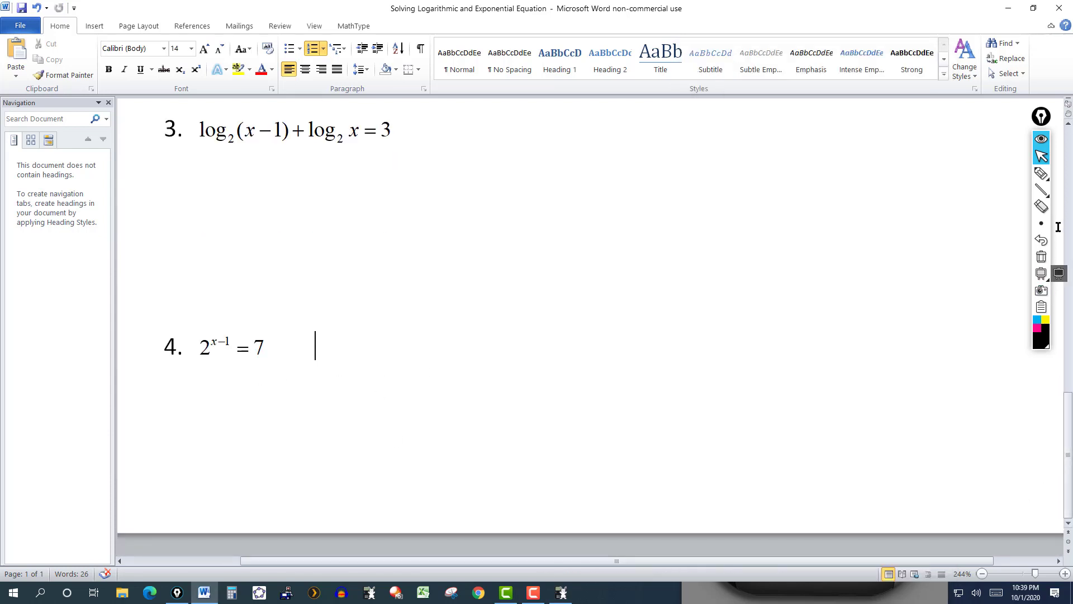
Write y = 2^(x−1) − 7 in ink beside problem 4 and circle it
left_click(1041, 173)
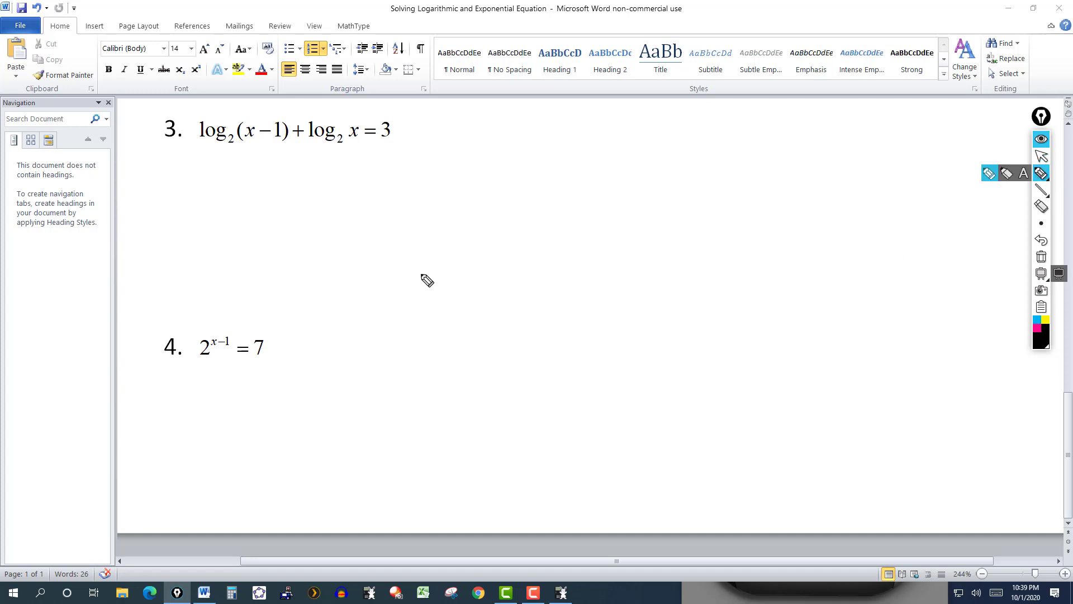
mouse_move(421, 273)
left_mouse_down()
mouse_move(428, 285)
mouse_move(445, 274)
mouse_move(420, 309)
mouse_move(441, 315)
mouse_move(433, 324)
left_mouse_up()
mouse_move(467, 285)
left_mouse_down()
mouse_move(477, 299)
mouse_move(531, 277)
mouse_move(542, 289)
mouse_move(529, 304)
mouse_move(561, 303)
left_mouse_up()
mouse_move(566, 244)
left_mouse_down()
mouse_move(558, 263)
mouse_move(573, 273)
mouse_move(582, 258)
mouse_move(601, 258)
left_mouse_up()
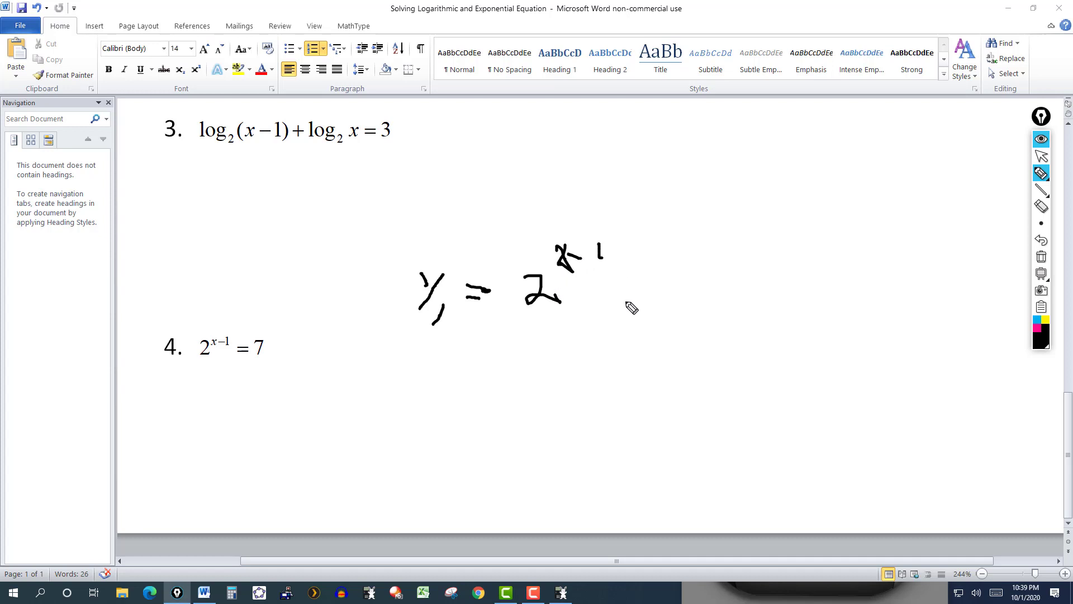
mouse_move(618, 298)
left_mouse_down()
mouse_move(684, 274)
mouse_move(683, 323)
left_mouse_up()
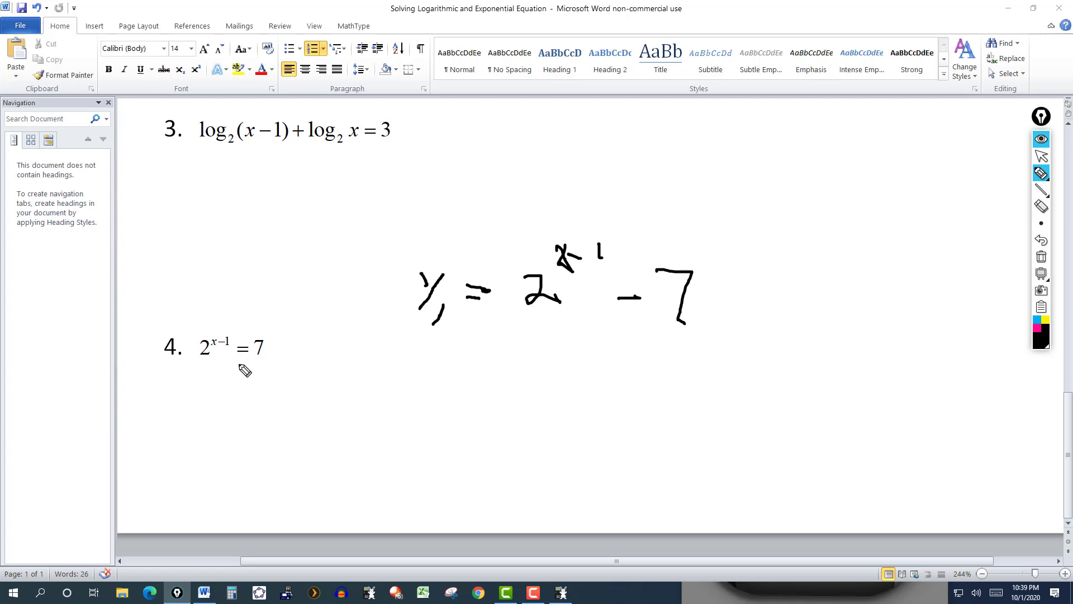
mouse_move(255, 364)
left_mouse_down()
mouse_move(255, 379)
mouse_move(215, 369)
left_mouse_up()
mouse_move(661, 210)
left_mouse_down()
mouse_move(608, 203)
mouse_move(535, 221)
mouse_move(509, 265)
mouse_move(513, 322)
mouse_move(604, 364)
mouse_move(722, 352)
mouse_move(775, 255)
mouse_move(716, 202)
mouse_move(618, 206)
left_mouse_up()
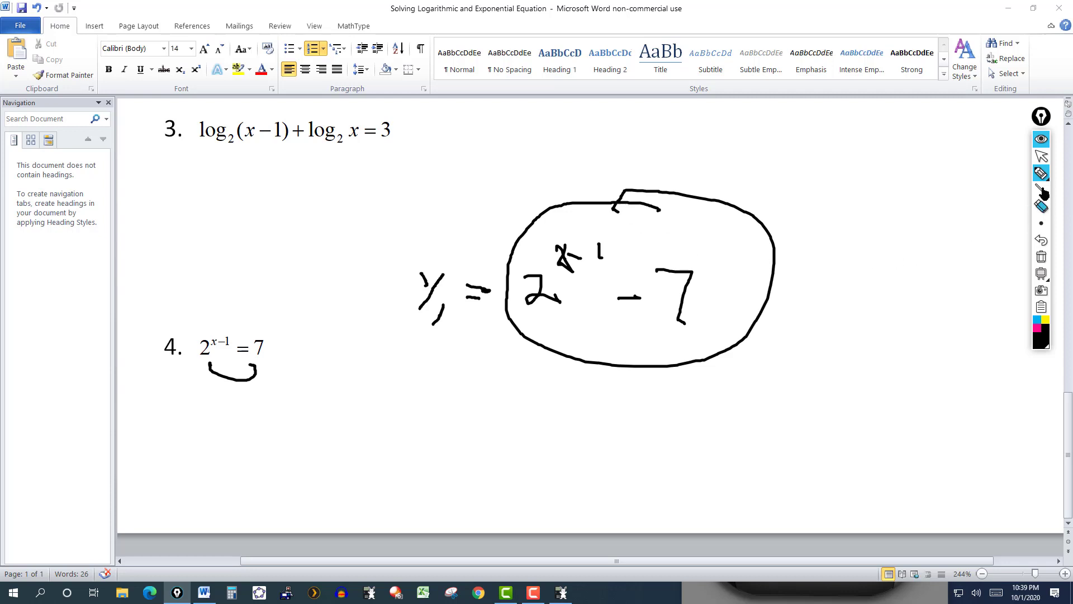
left_click(1043, 159)
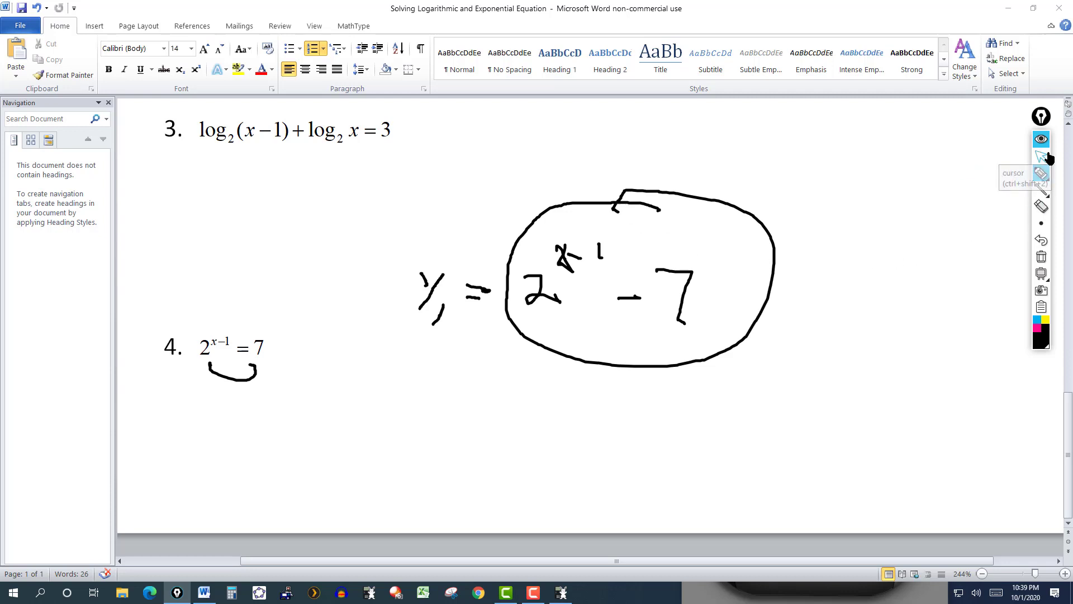
left_click(1042, 258)
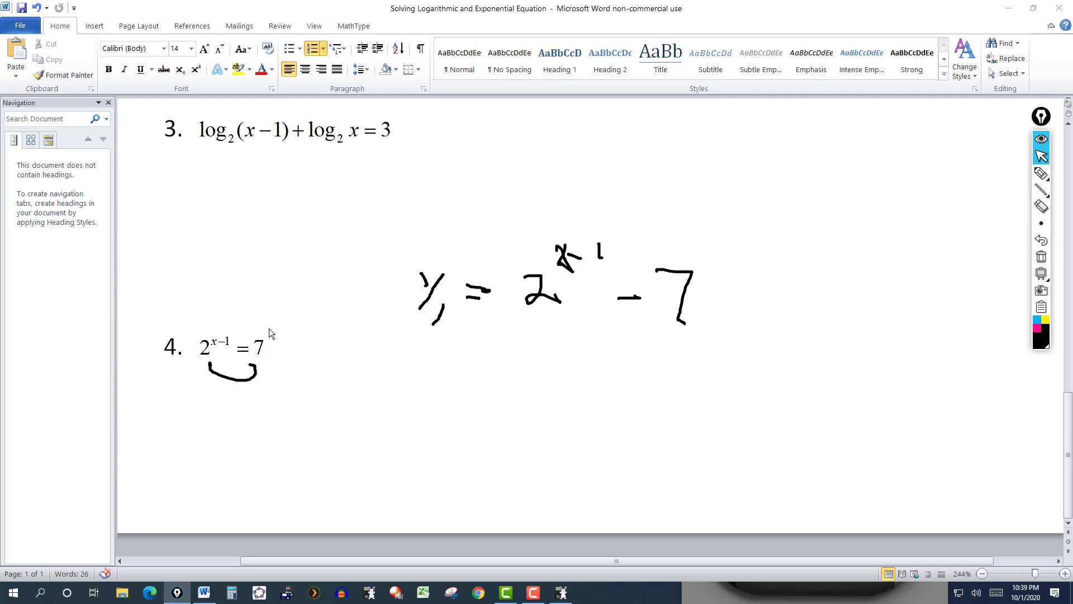
Clear the remaining ink from the worksheet and open Wabbitemu's Y= function list
left_click(1041, 258)
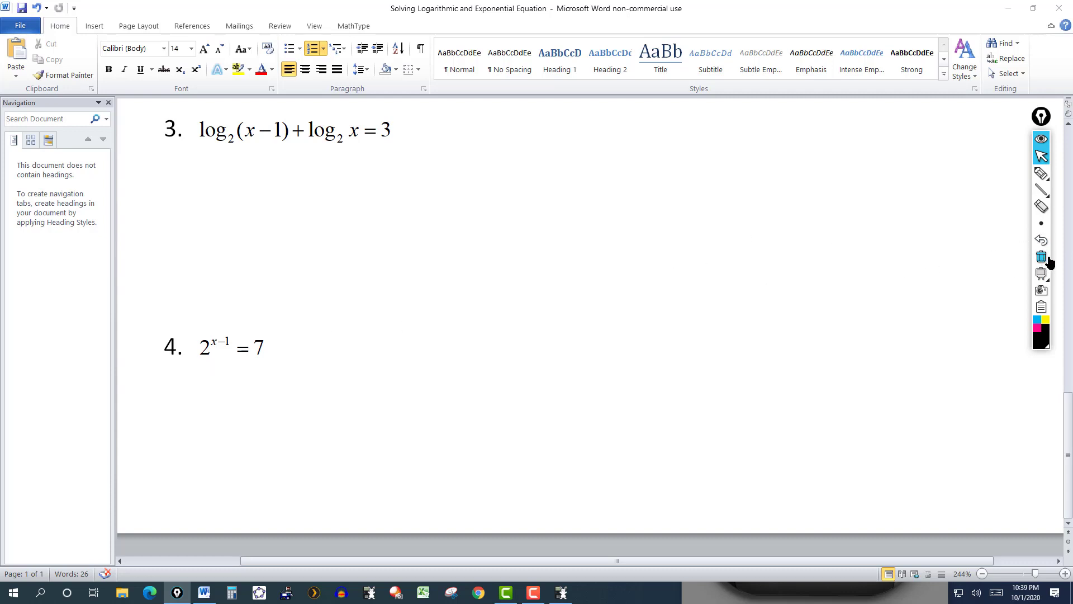
left_click(561, 593)
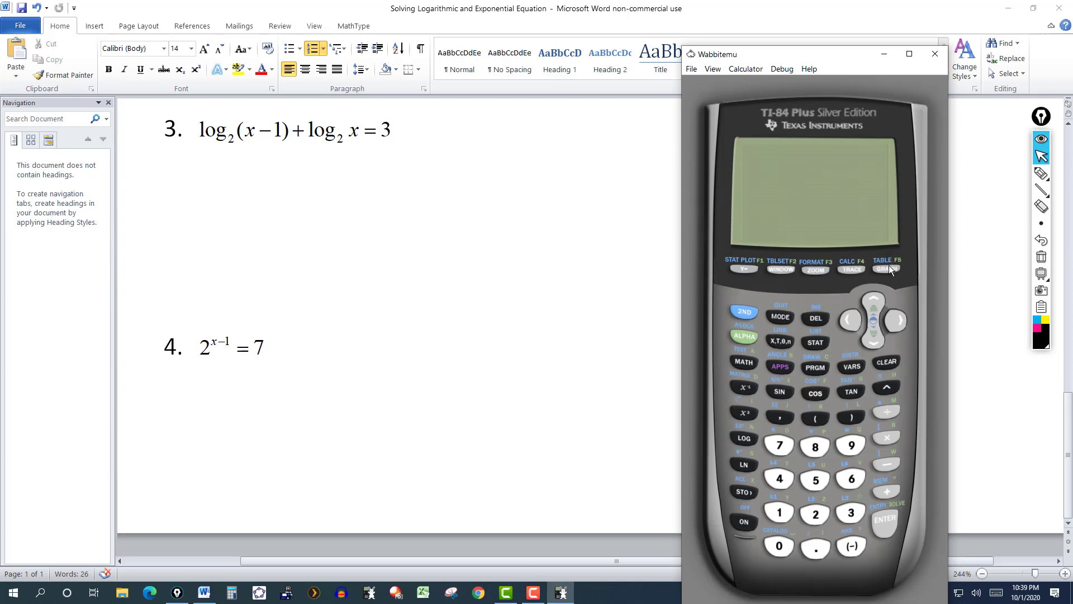
left_click(747, 268)
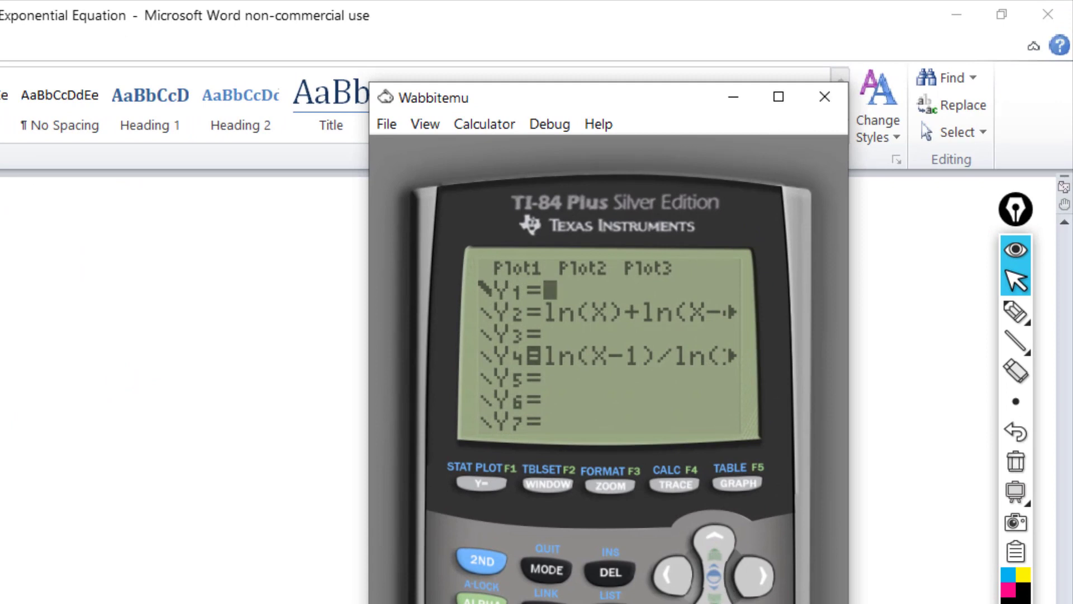
Delete the old Y4 and Y2 functions so Y1–Y7 are all empty
left_click(679, 576)
key("Down")
key("Down")
key("Down")
left_click(767, 578)
key("BackSpace")
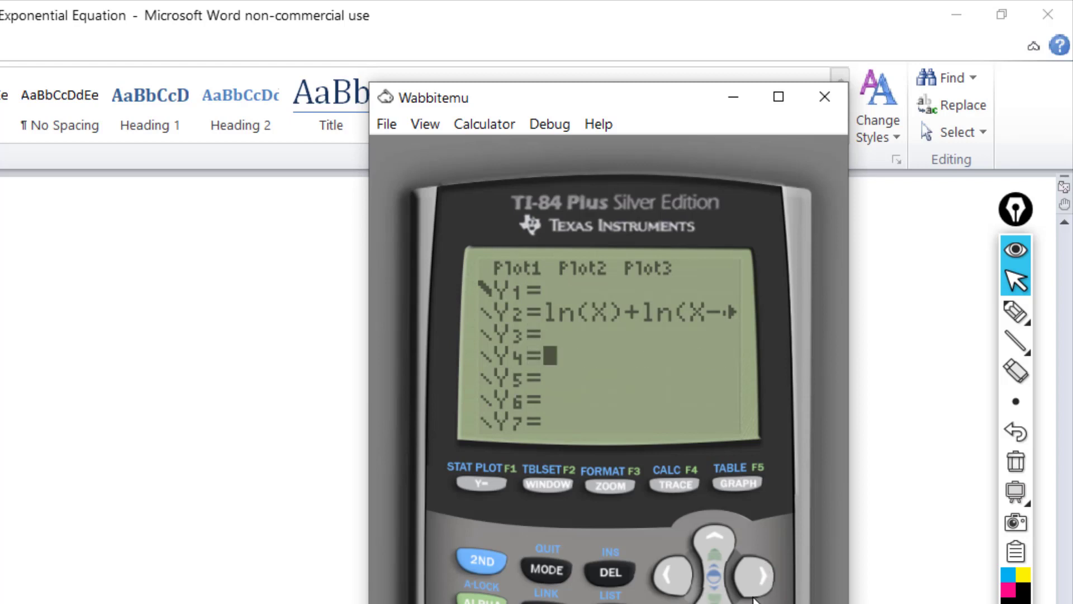
left_click(725, 545)
left_click(726, 544)
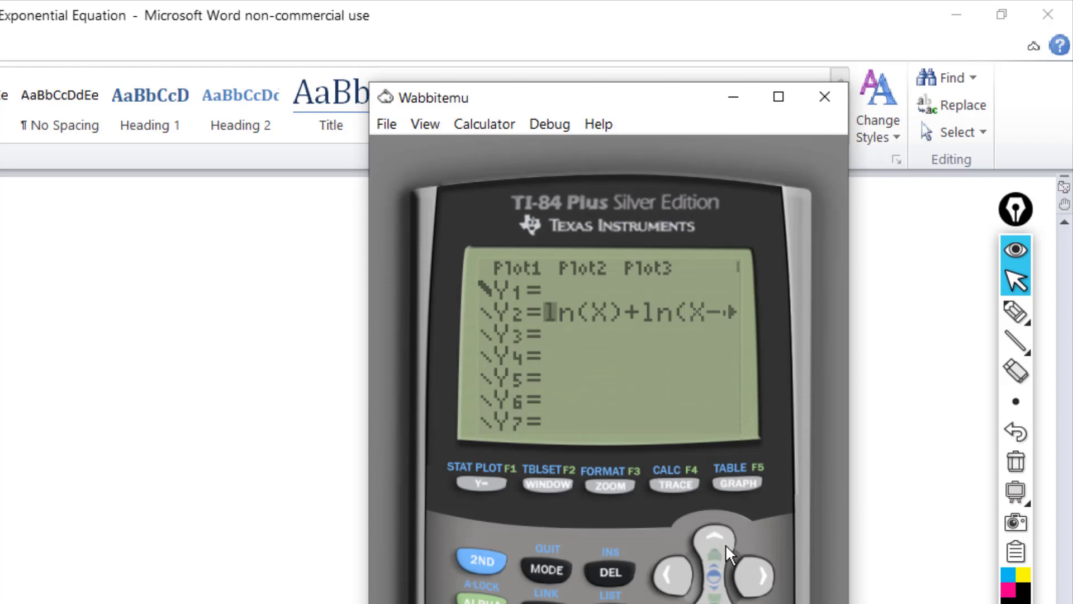
key("BackSpace")
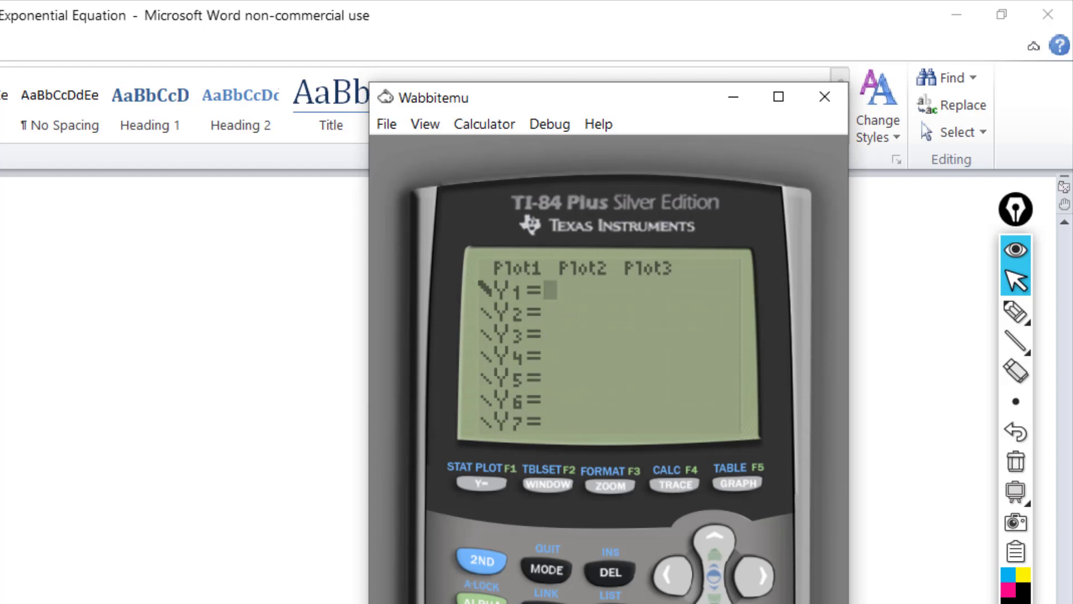
Enter 2^(X−1) − 7 as Y1 and graph the rising exponential curve
type("2")
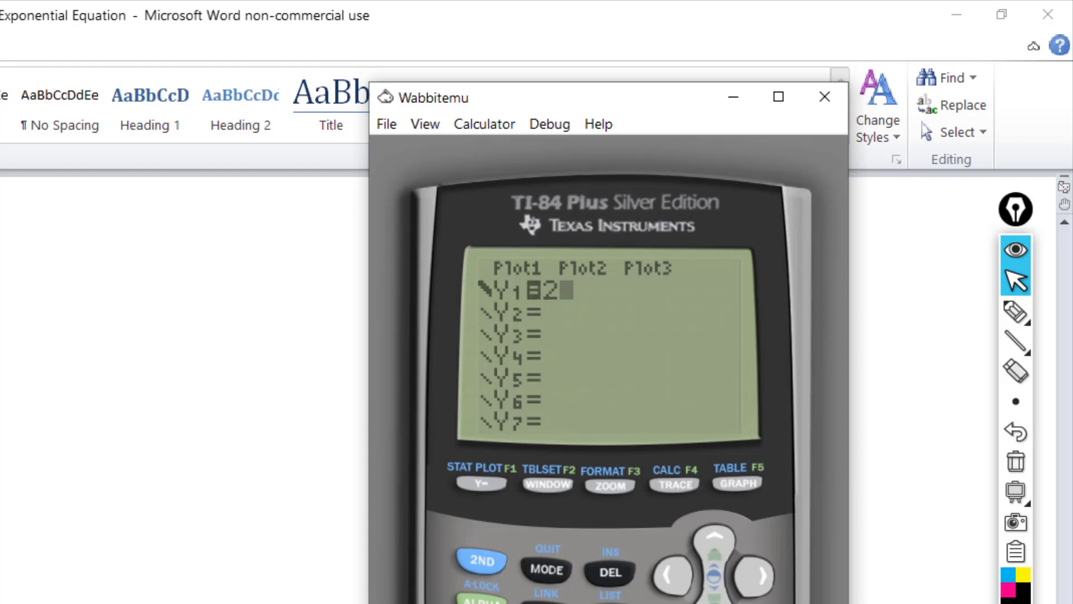
key("F5")
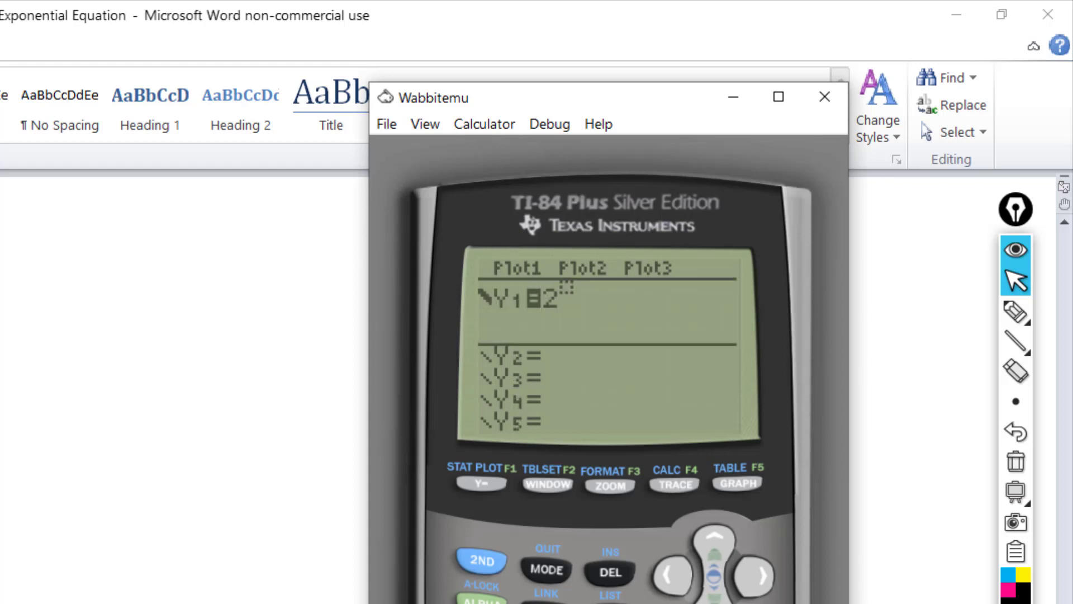
type("(x-1)")
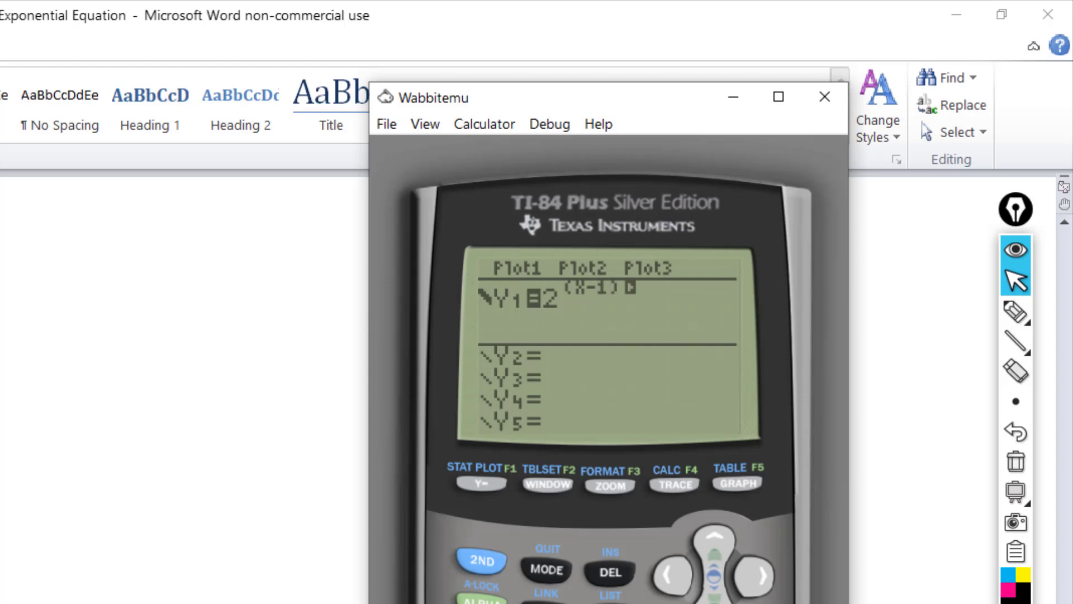
left_click(765, 571)
key("minus")
key("minus")
left_click(676, 572)
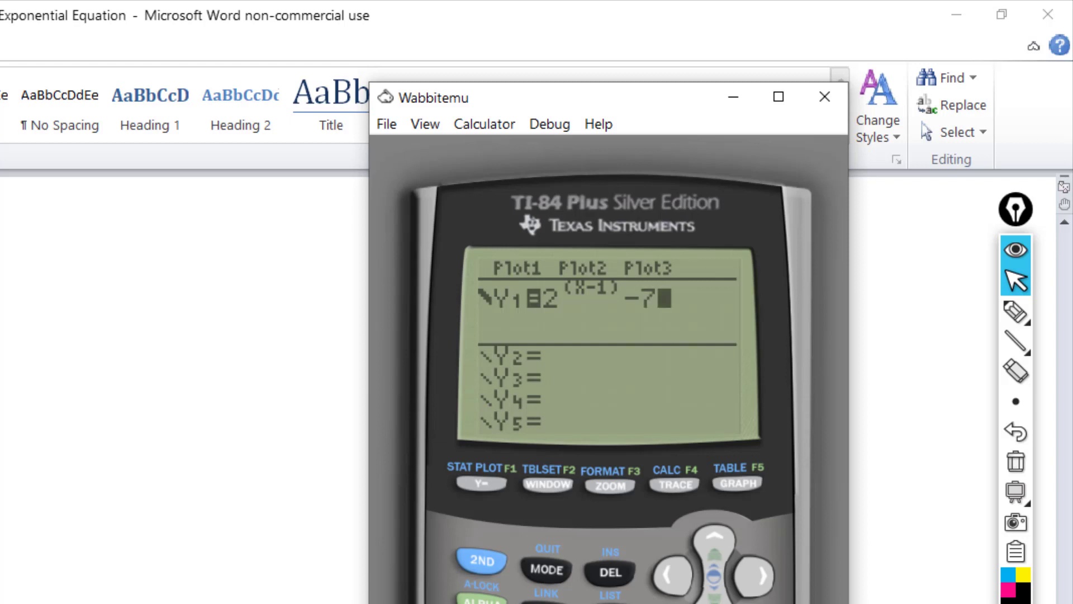
left_click(739, 484)
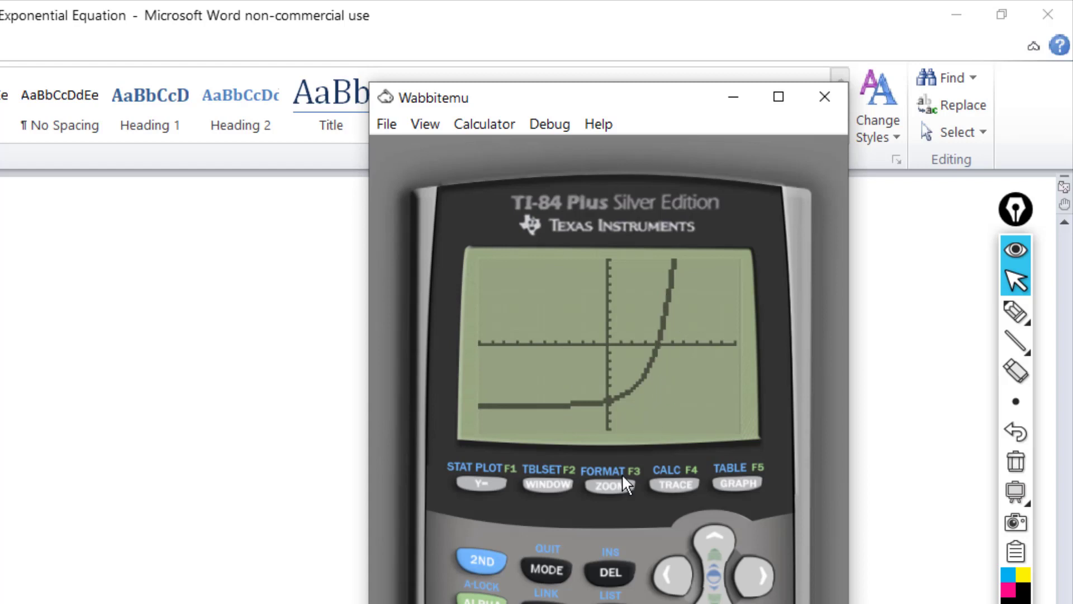
Open CALC, choose 2:zero, and set the left bound just left of the curve's zero
left_click(490, 561)
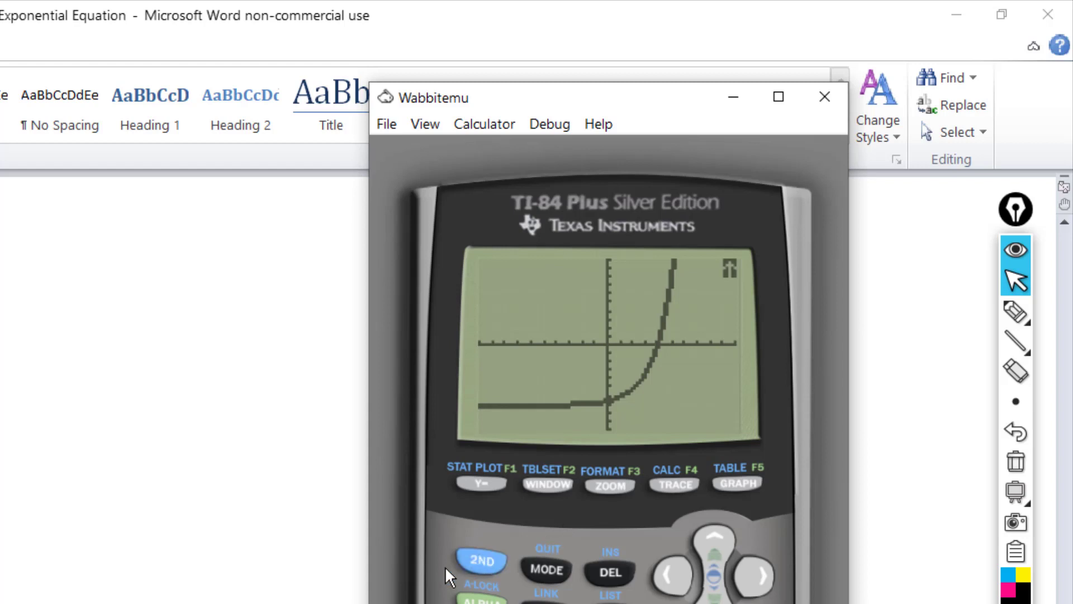
left_click(674, 484)
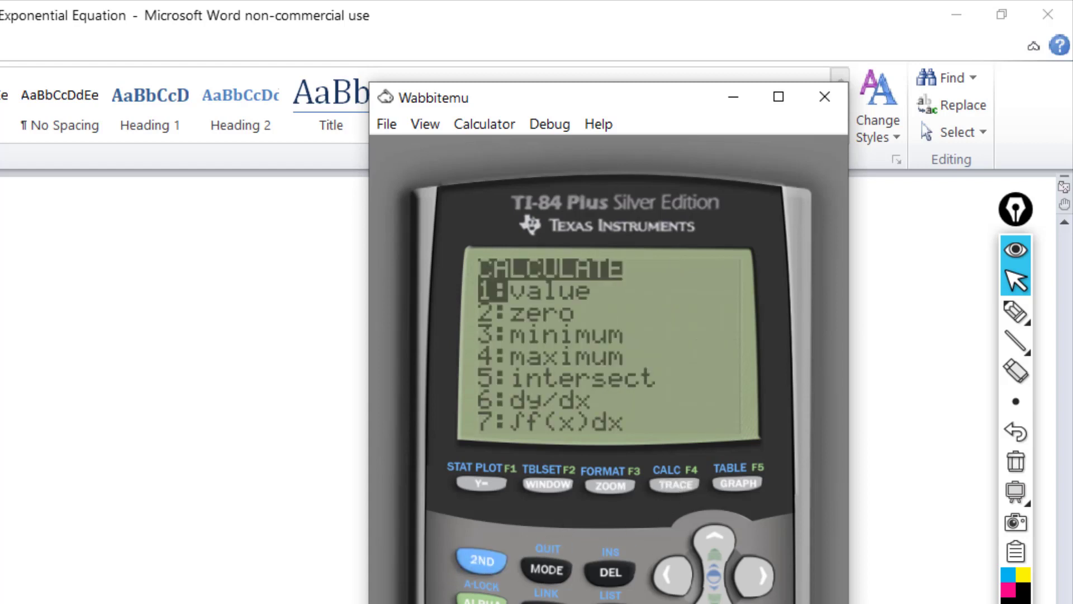
key("2")
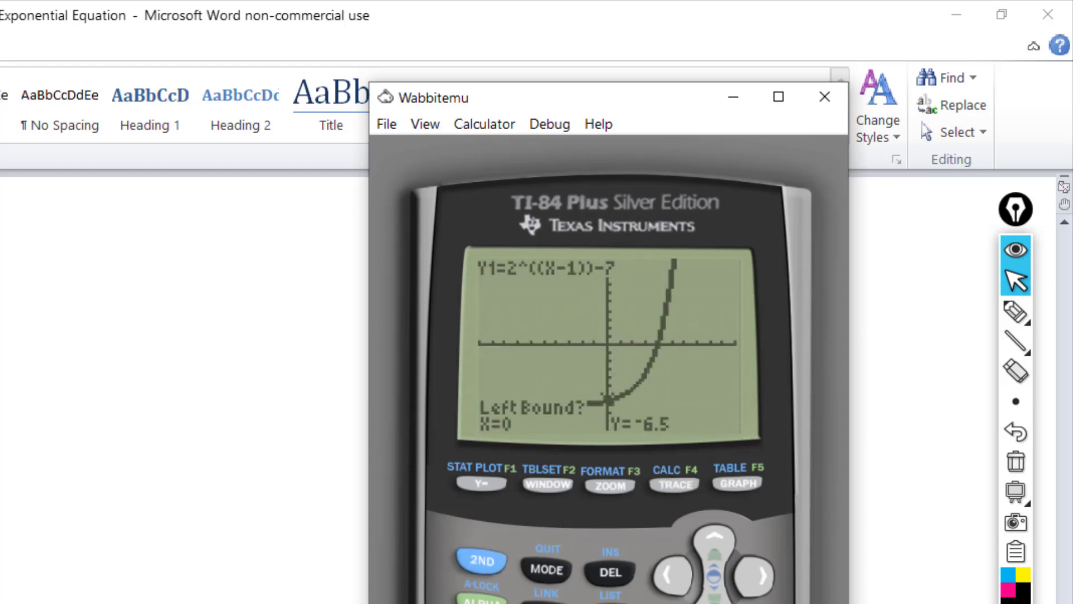
left_click(770, 574)
left_click(771, 575)
left_click(770, 575)
left_click(770, 574)
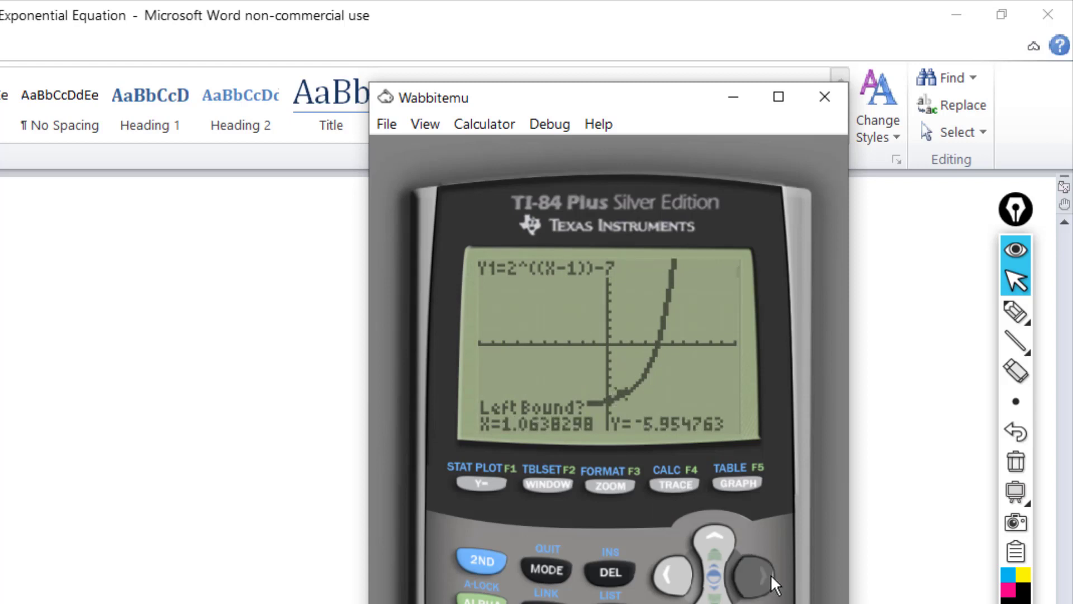
left_click(770, 574)
left_click(770, 575)
left_click(770, 575)
left_click(770, 575)
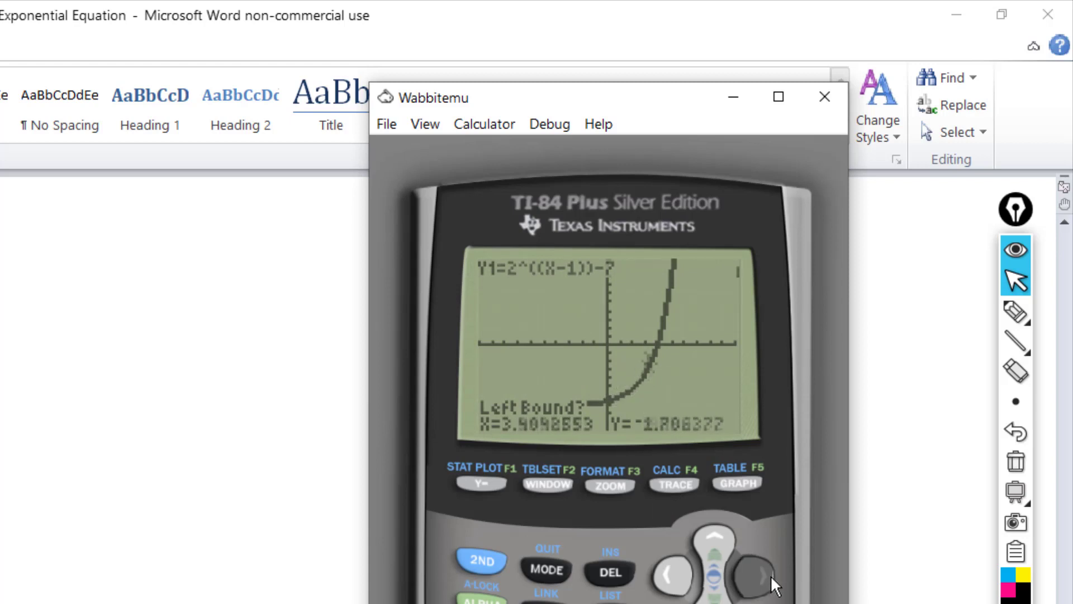
left_click(771, 575)
left_click(770, 575)
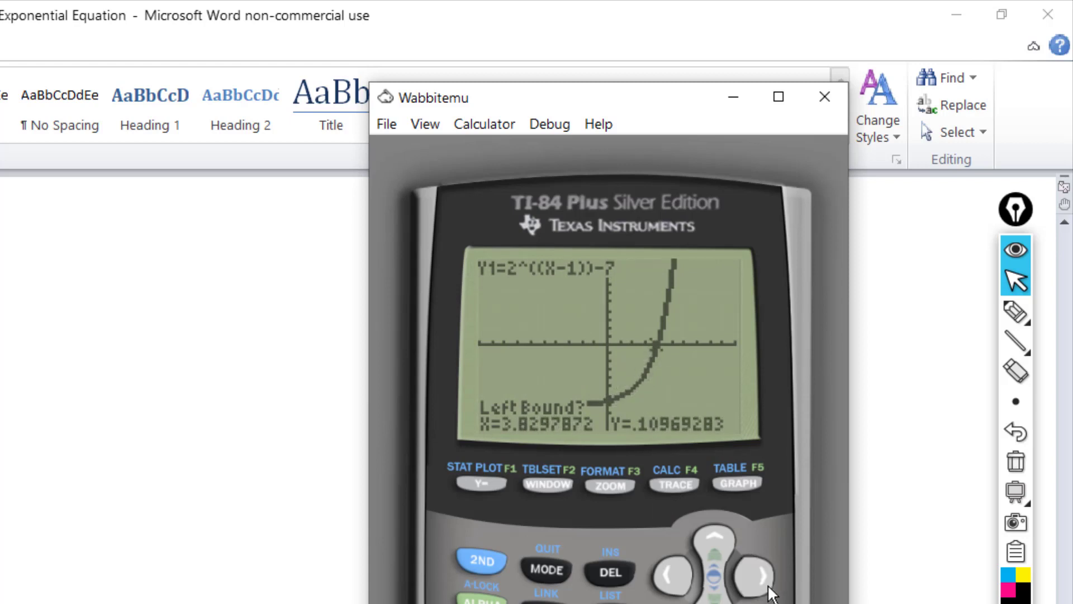
left_click(689, 579)
left_click(690, 579)
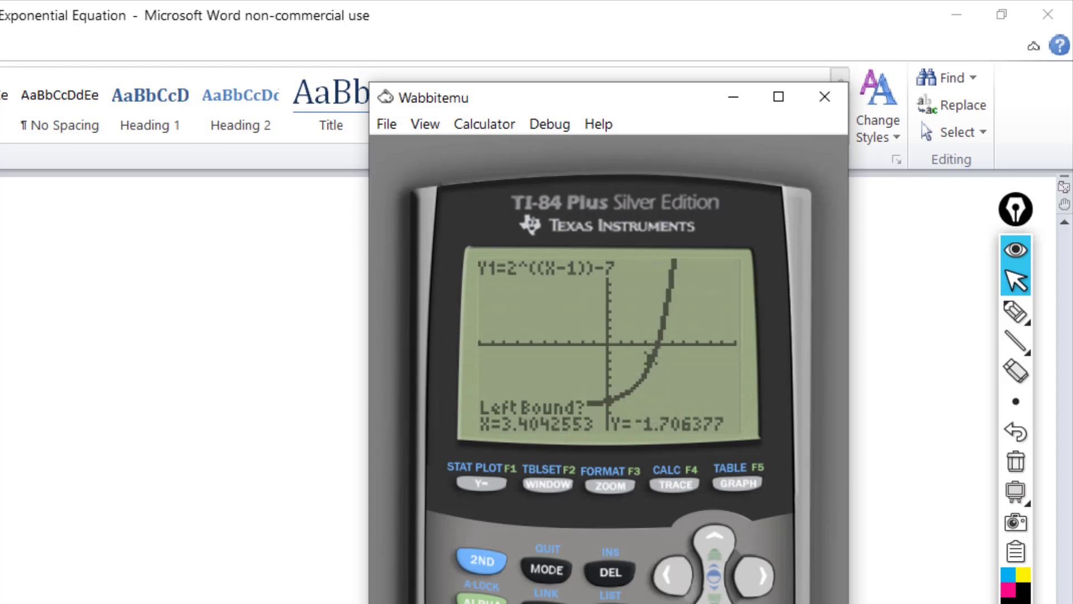
key("Return")
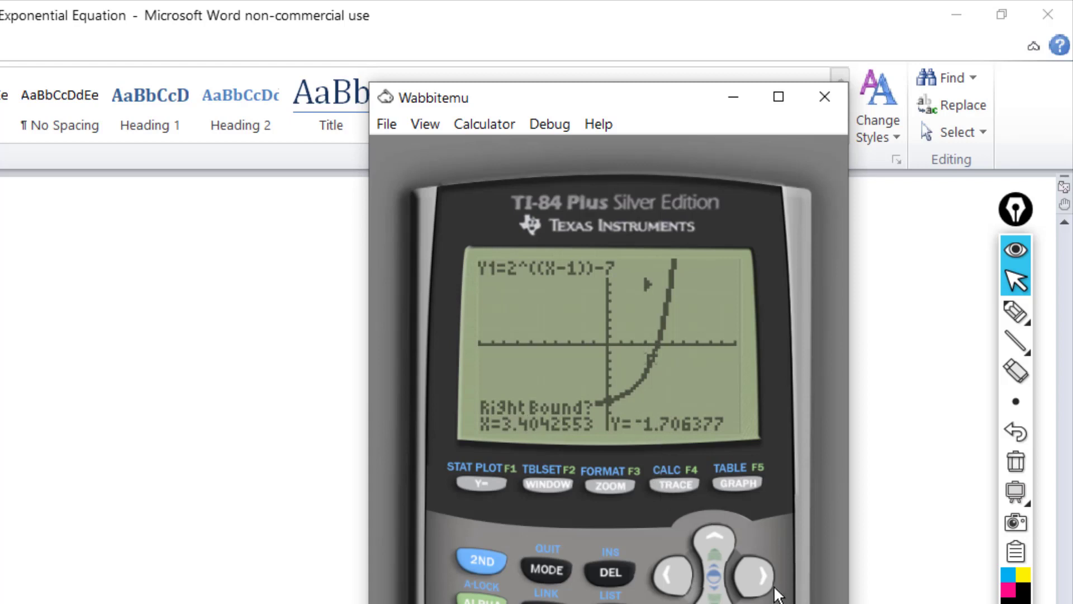
Set the right bound past the zero and accept the guess to compute X = 3.8073549
left_click(755, 580)
left_click(757, 582)
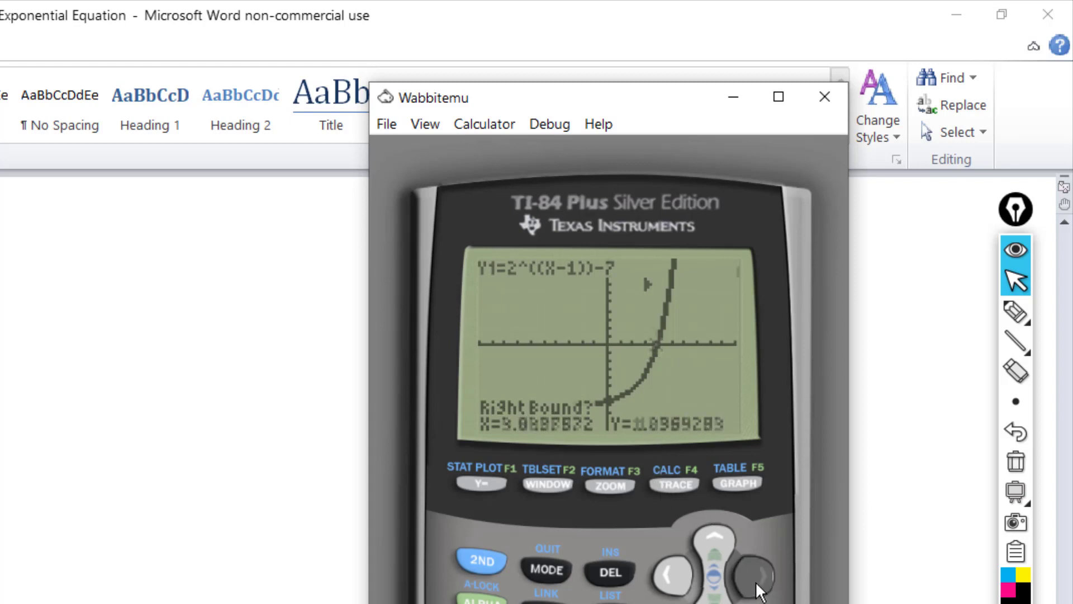
left_click(756, 581)
left_click(755, 582)
left_click(754, 581)
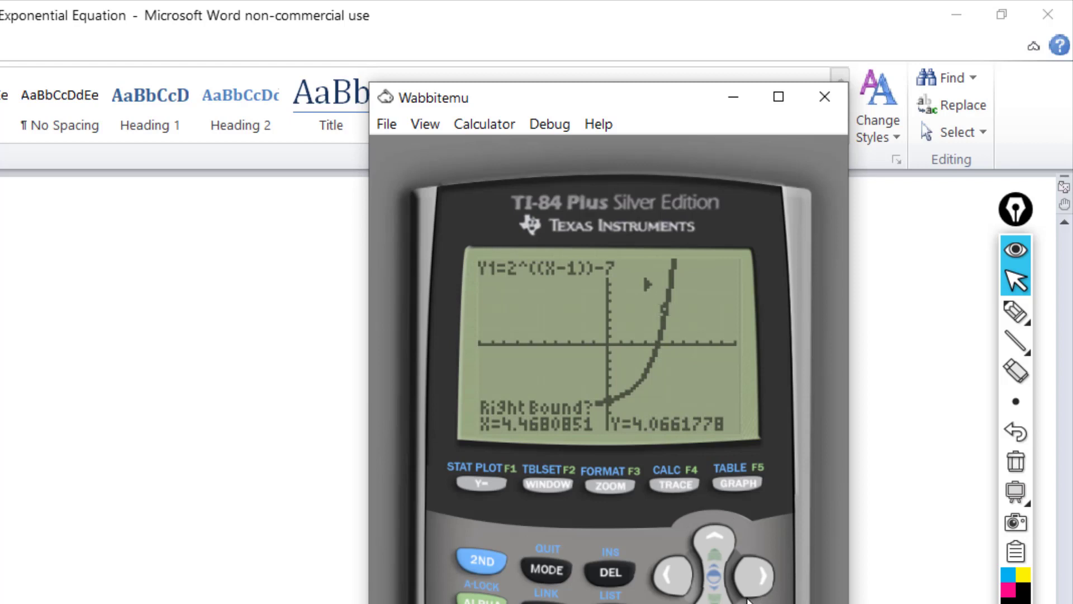
key("Return")
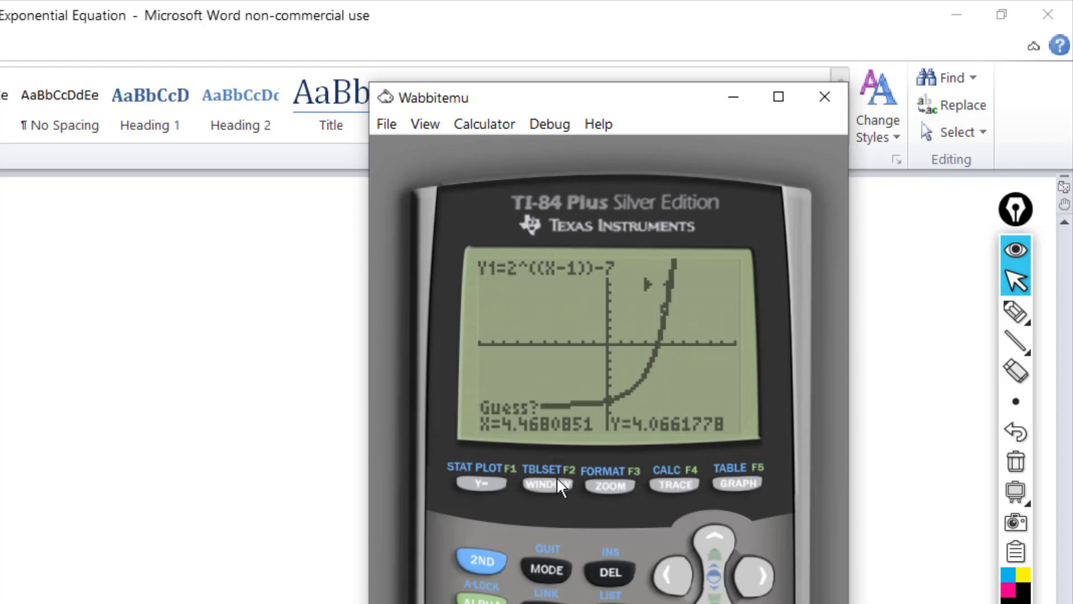
key("Return")
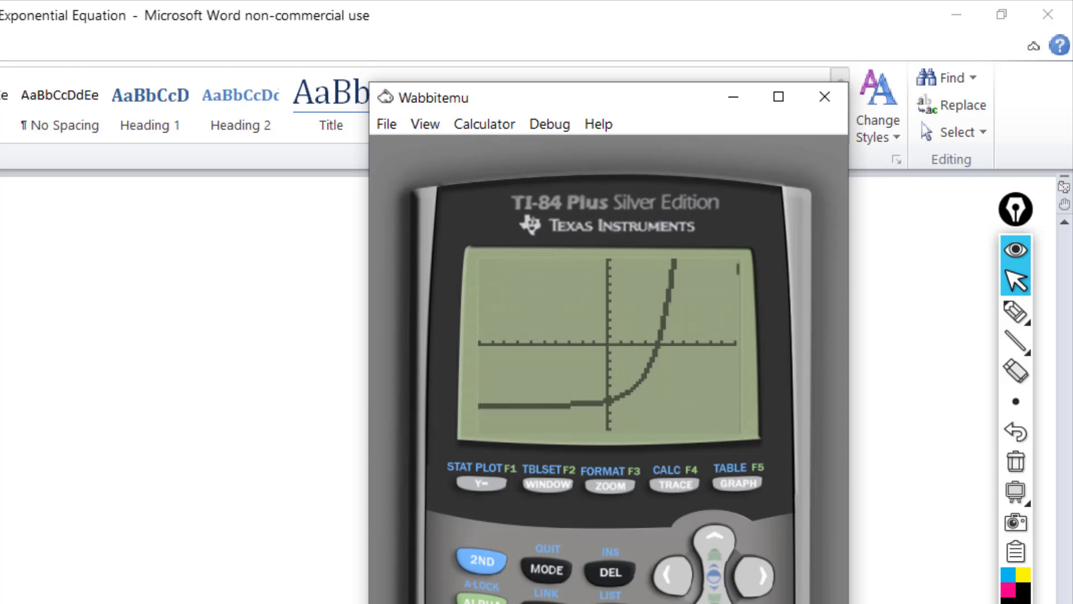